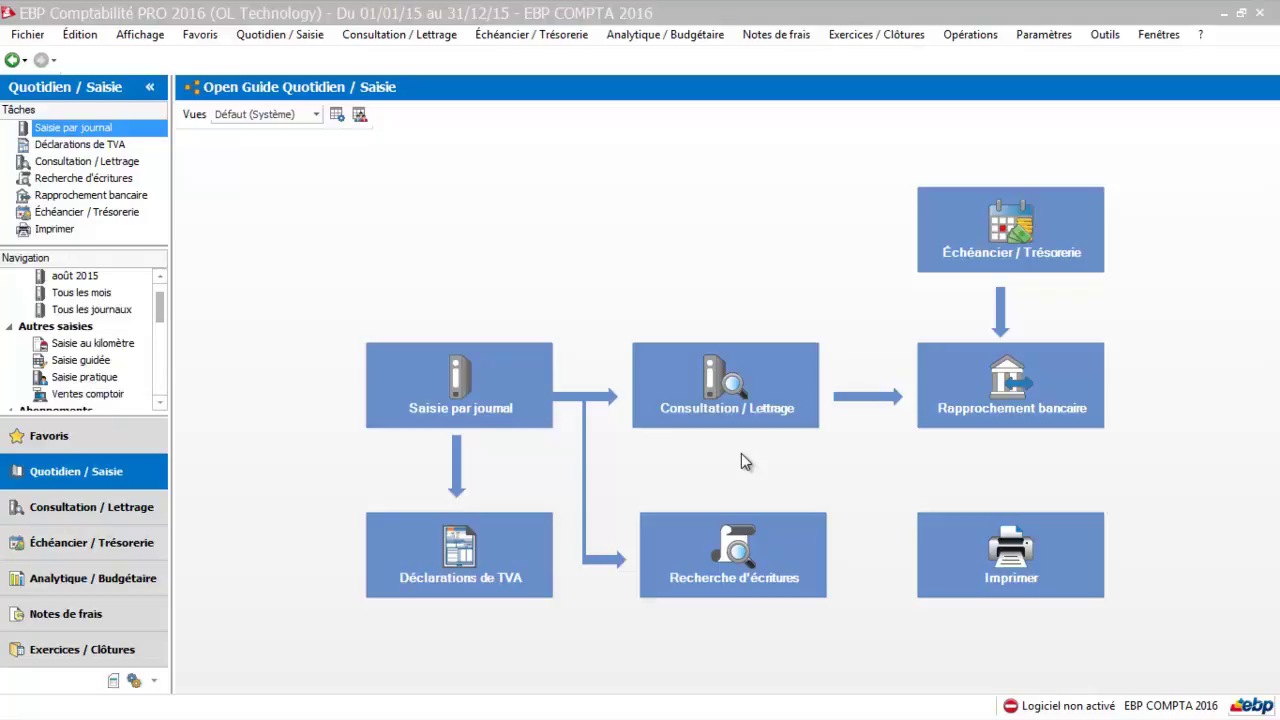
- Open journal entry for août 2015 and switch the journal to OD, Opérations diverses
click(437, 393)
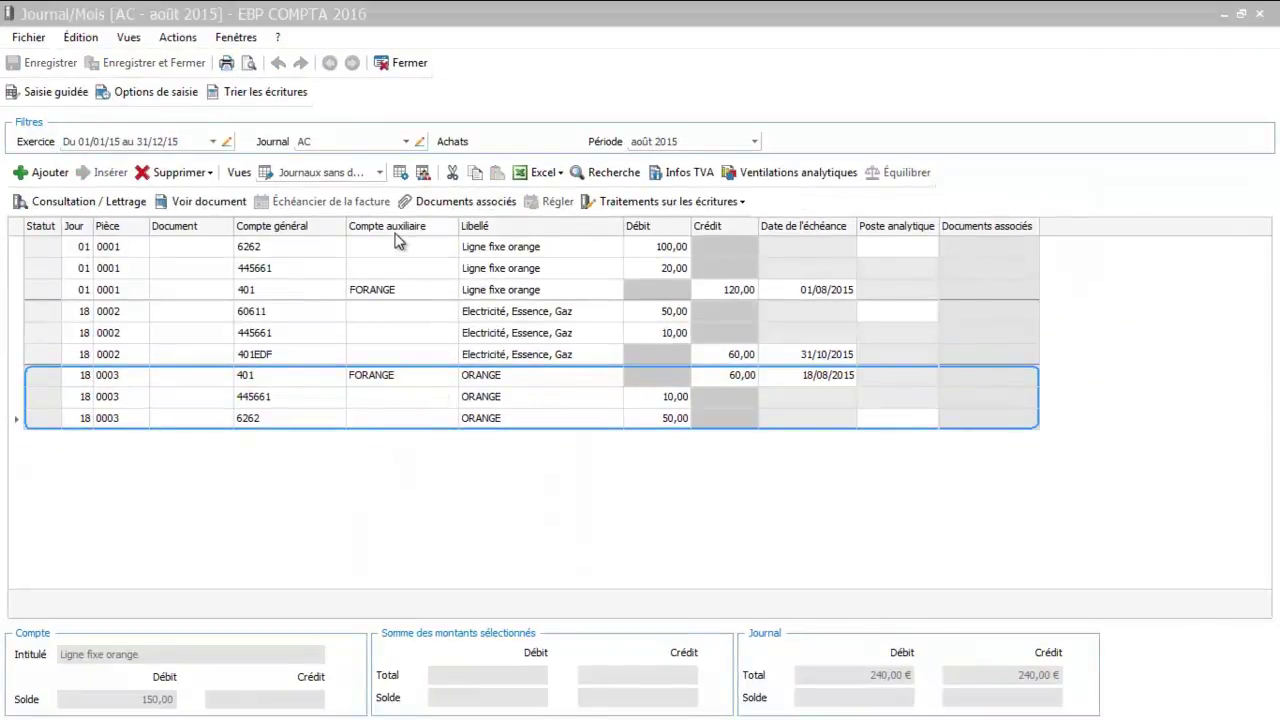
click(408, 141)
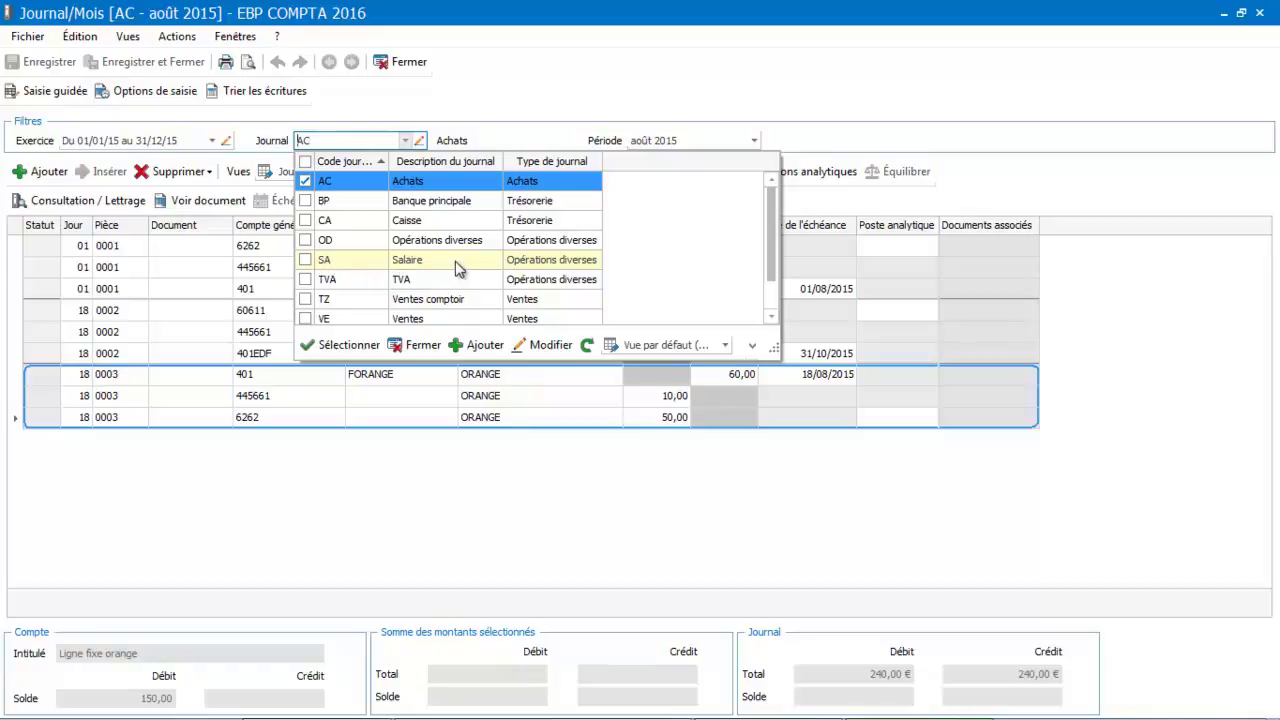
click(378, 247)
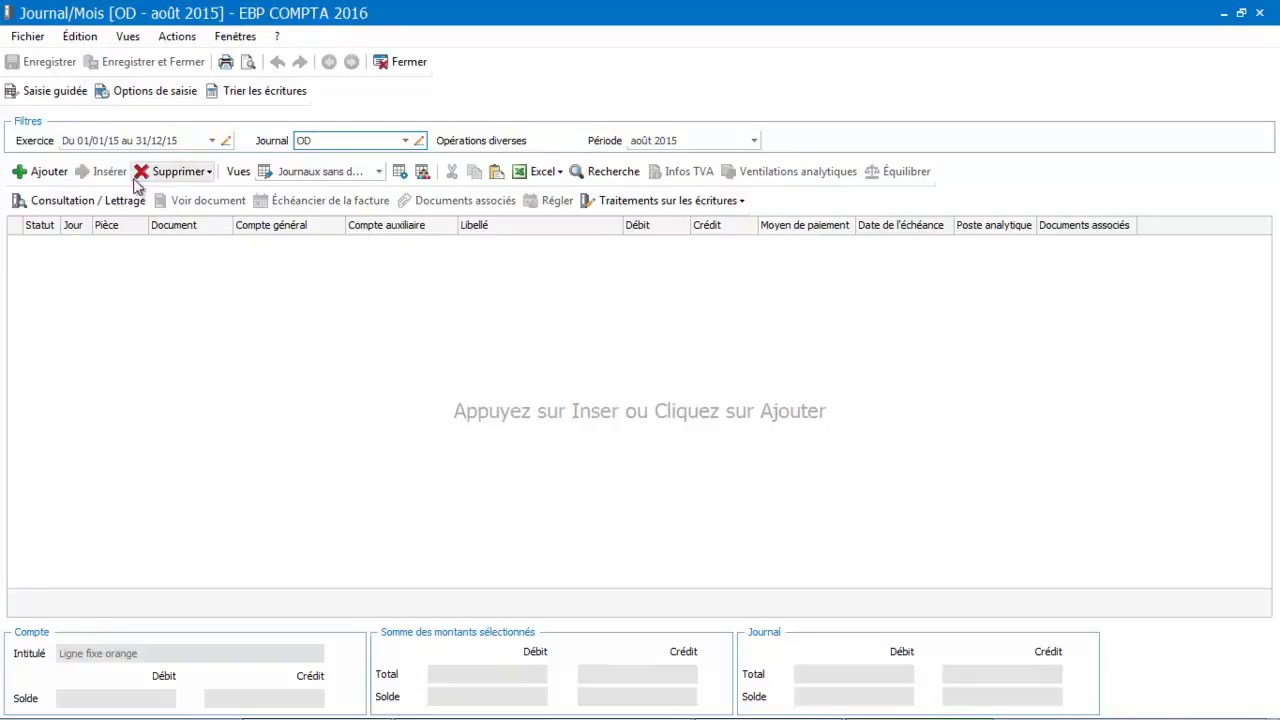
- Add an entry whose first line debits general account 641, Rémunérations du personnel, with 2000
click(38, 180)
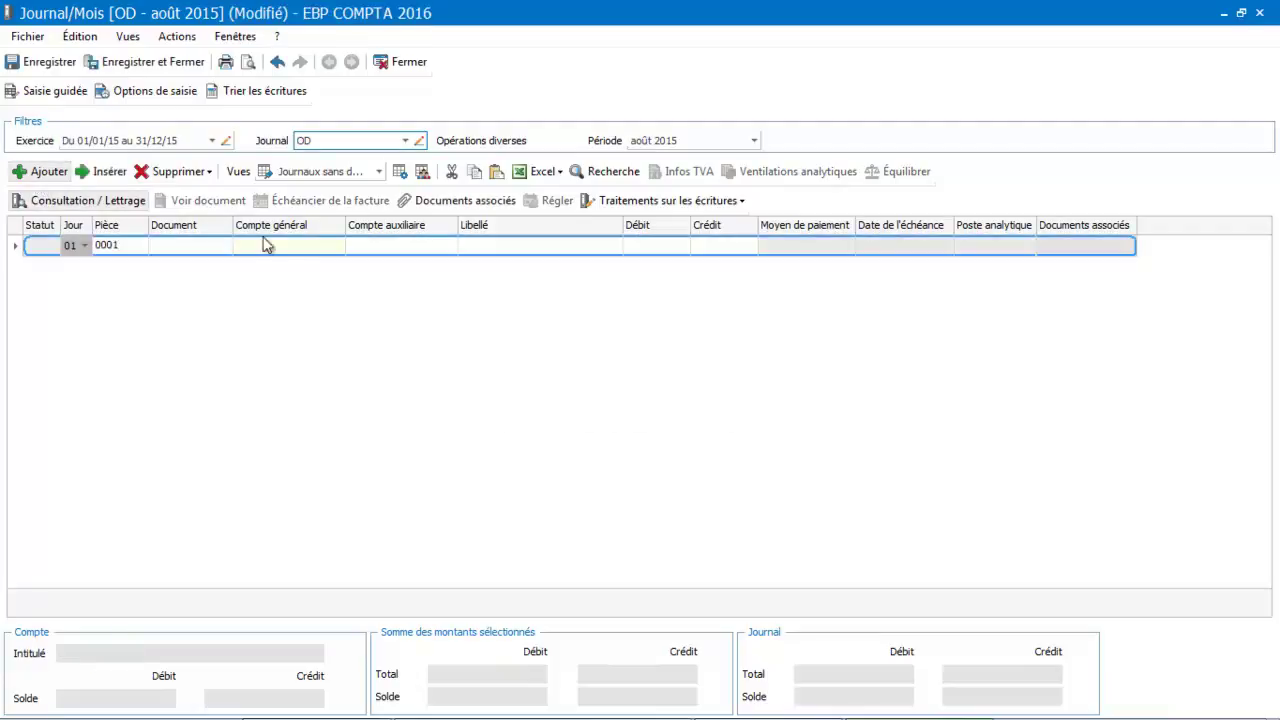
click(287, 252)
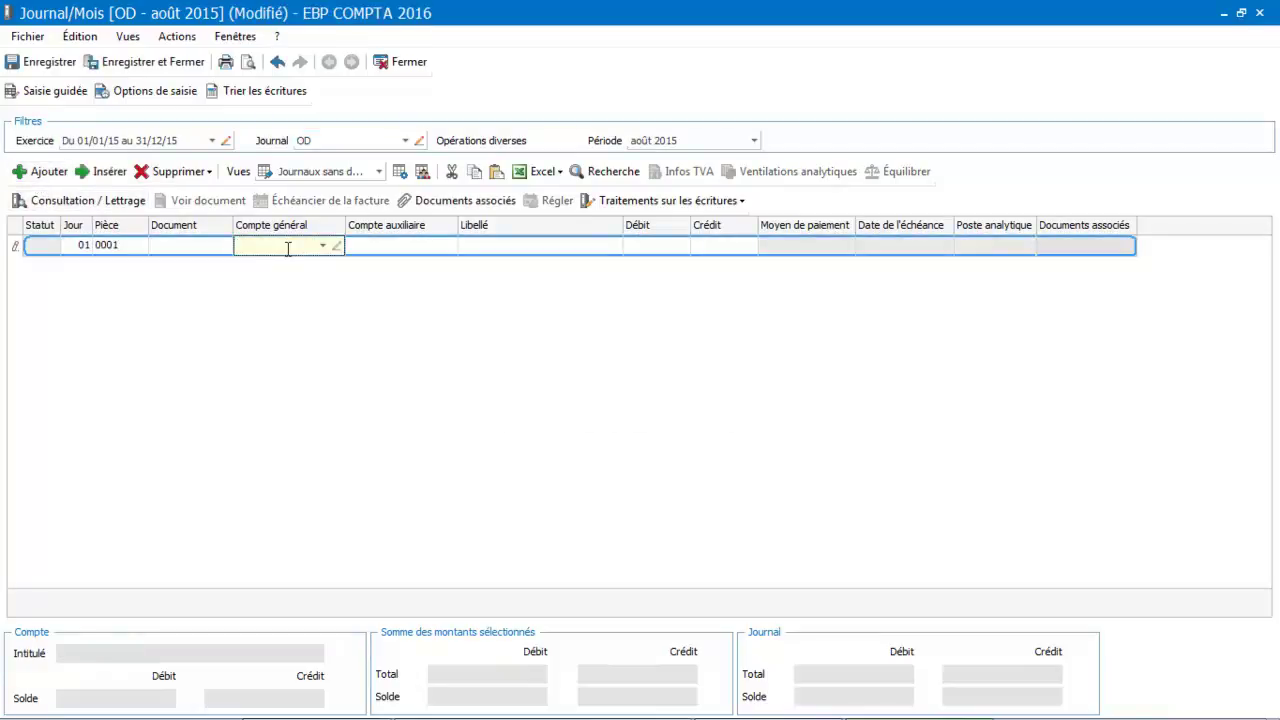
text(641000)
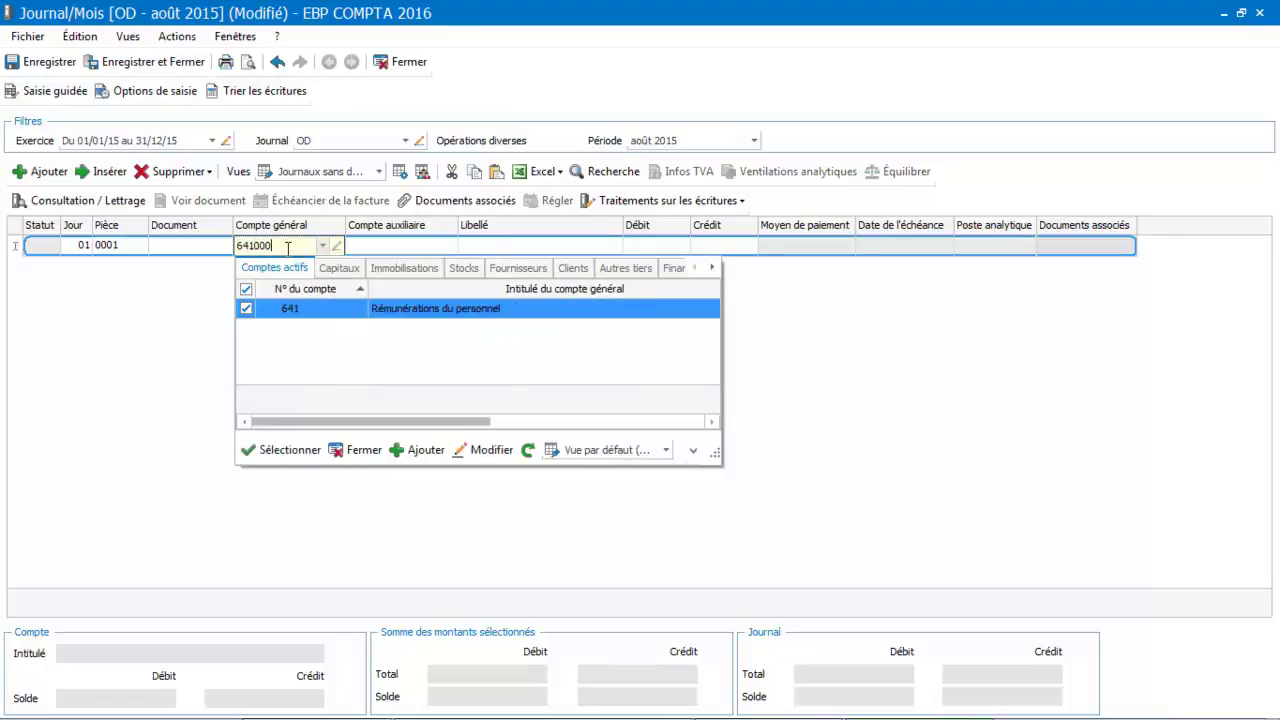
key(Tab)
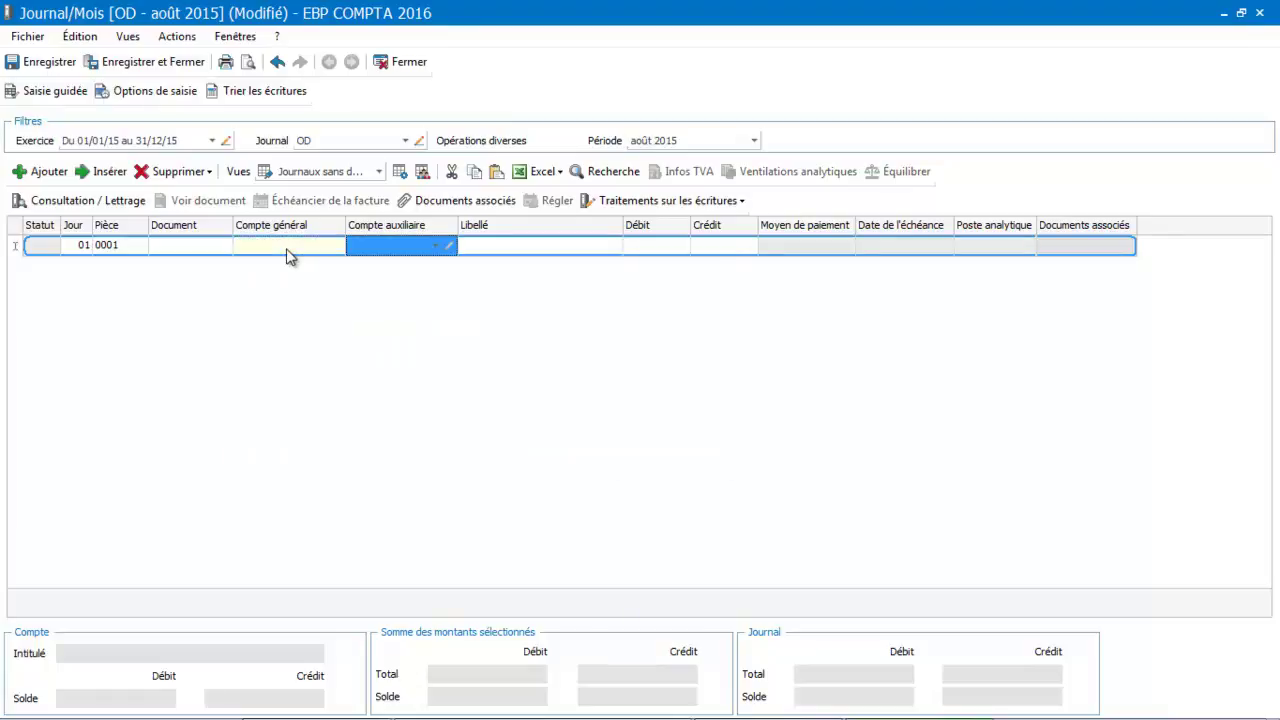
key(Tab)
key(Tab)
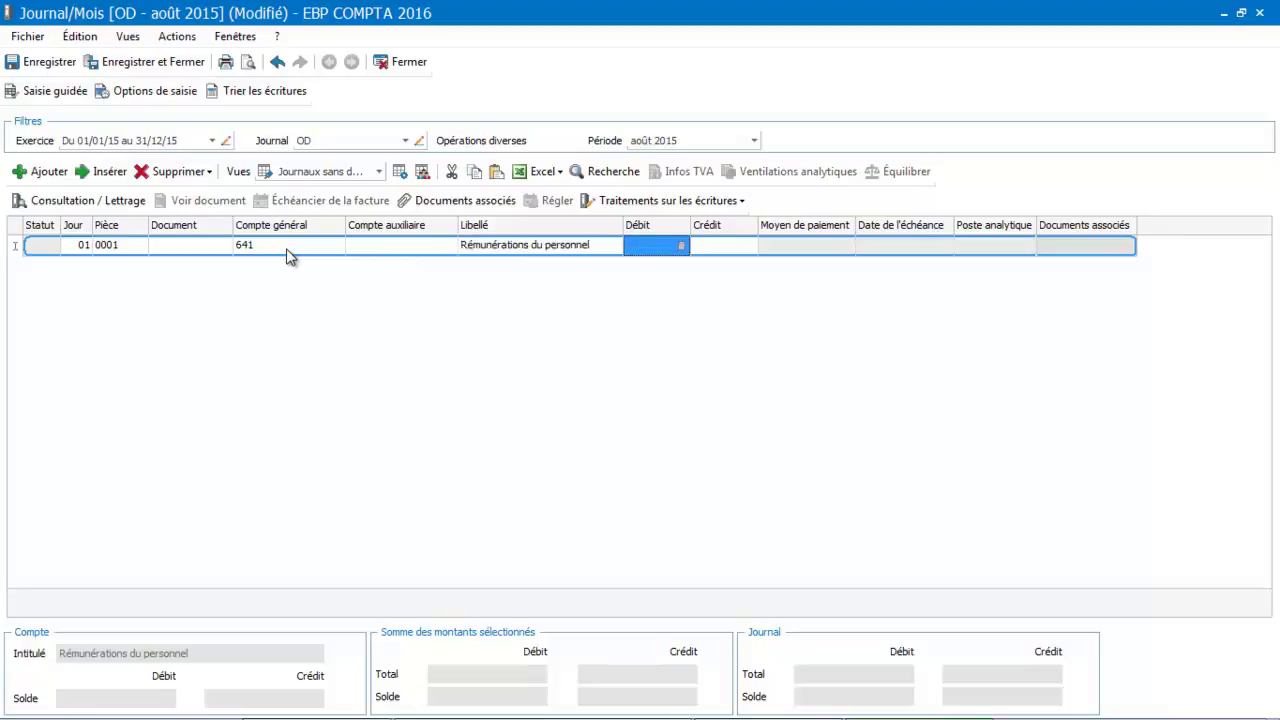
text(2000)
key(Tab)
key(Tab)
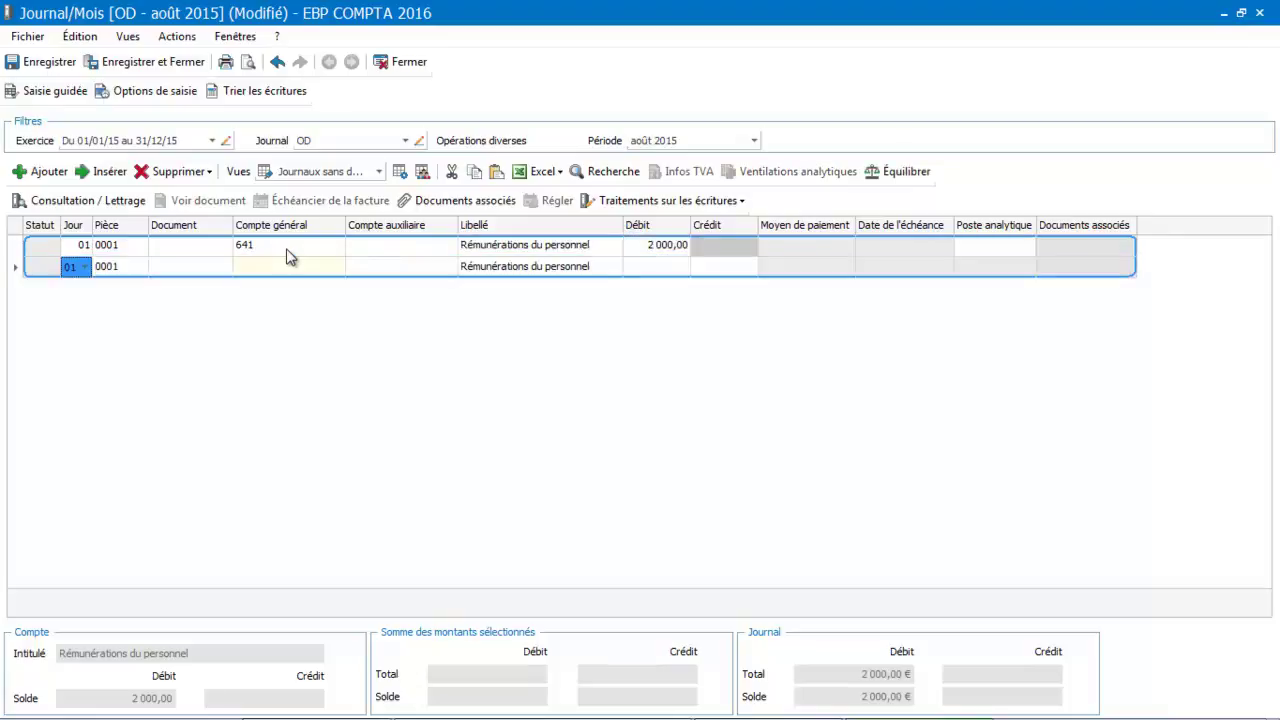
- Fill in the second line with account 431, Sécurité sociale, and a credit of 150, keeping Chèque as payment method
key(Tab)
key(Tab)
key(Tab)
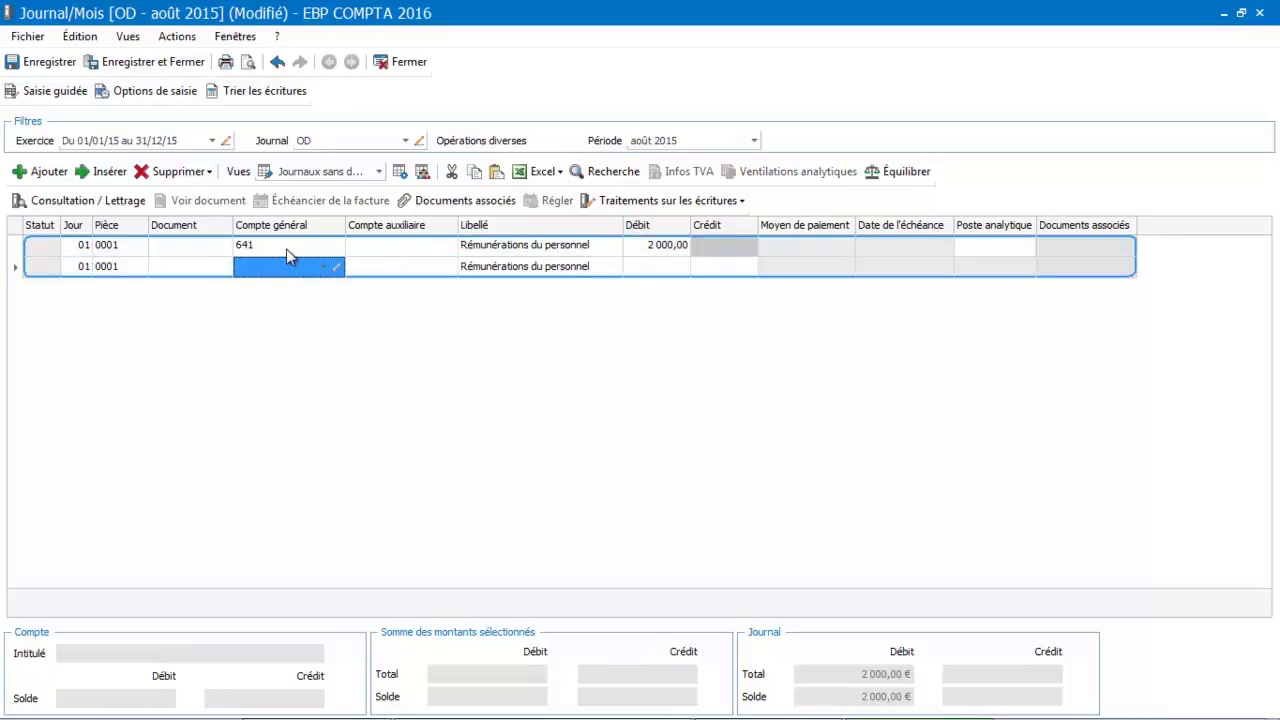
text(431)
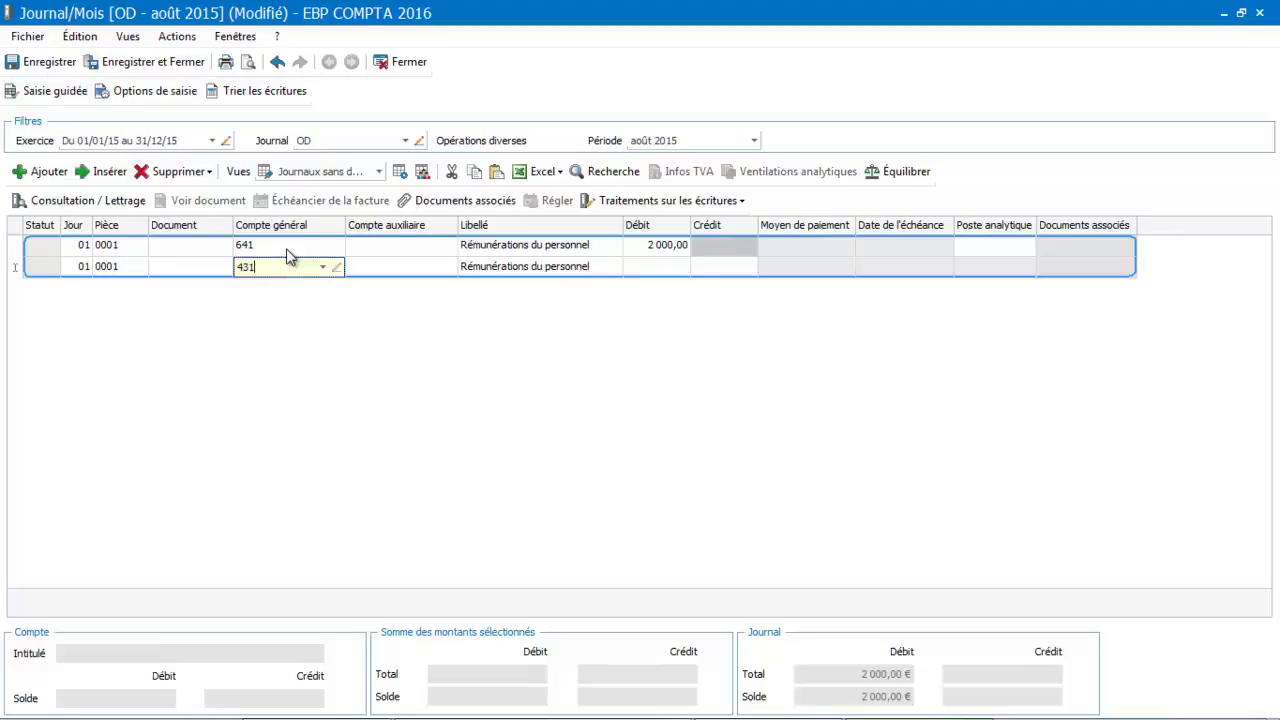
double_click(285, 333)
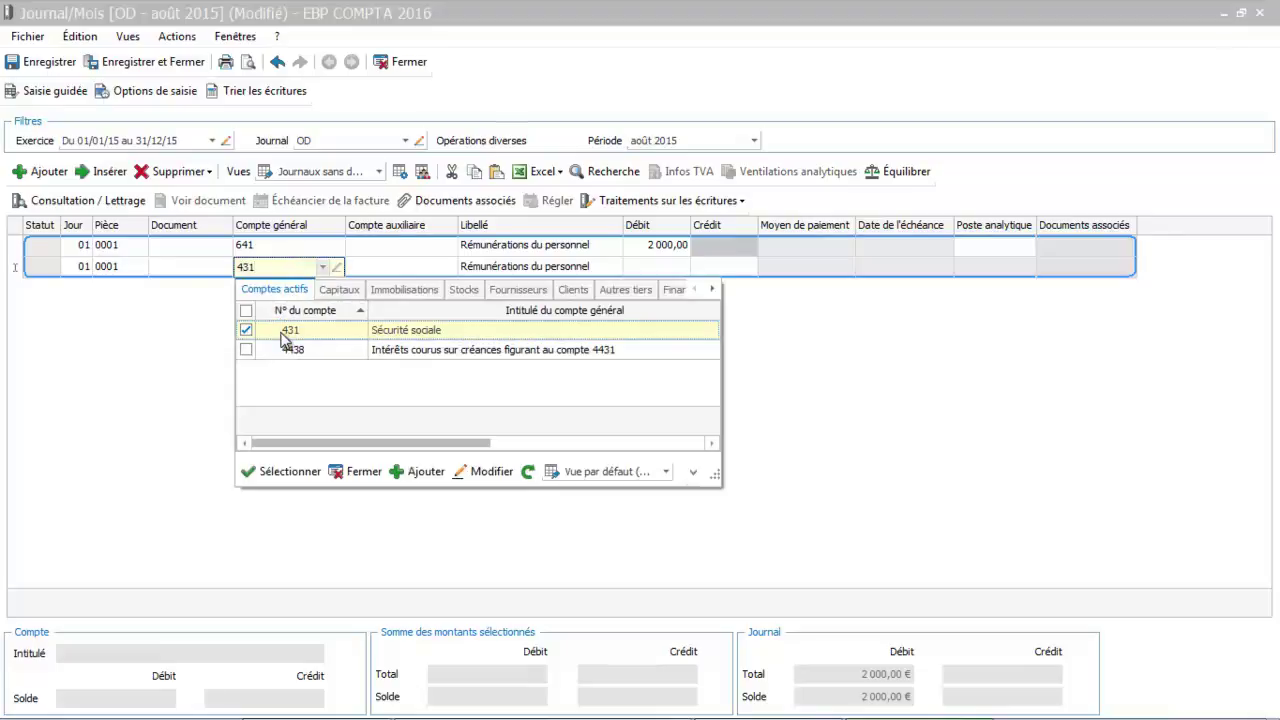
key(Tab)
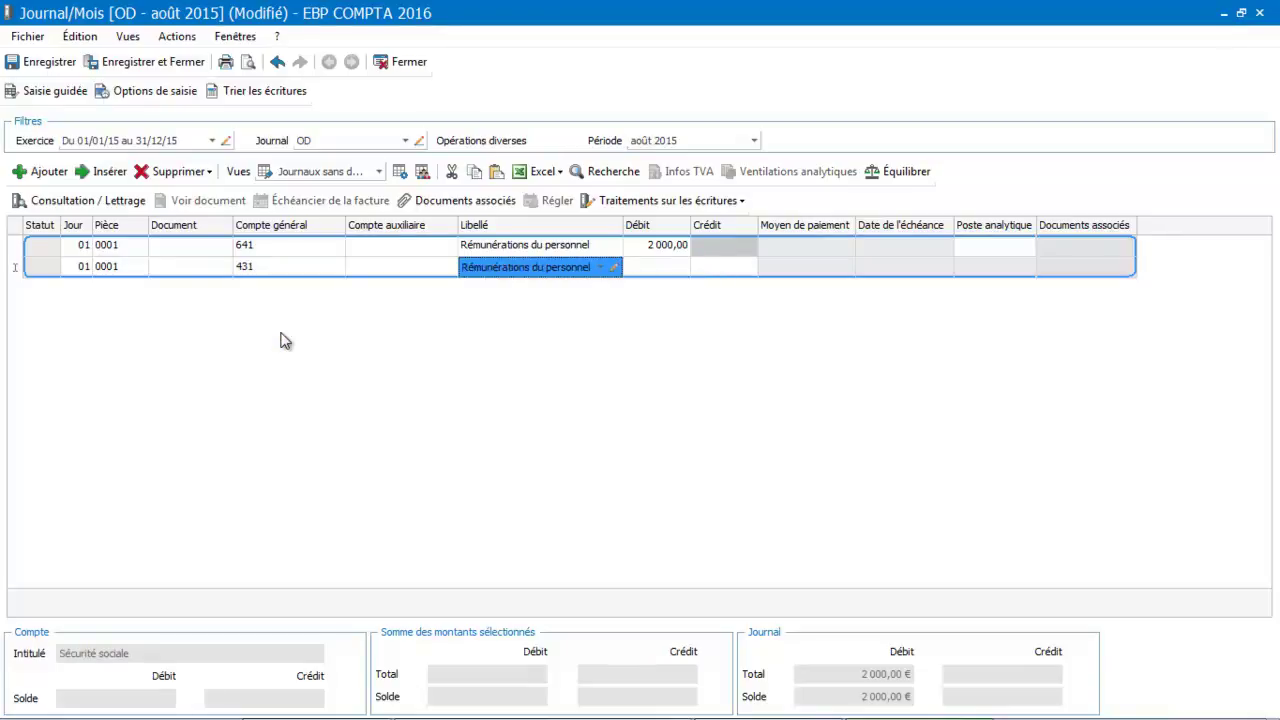
key(Tab)
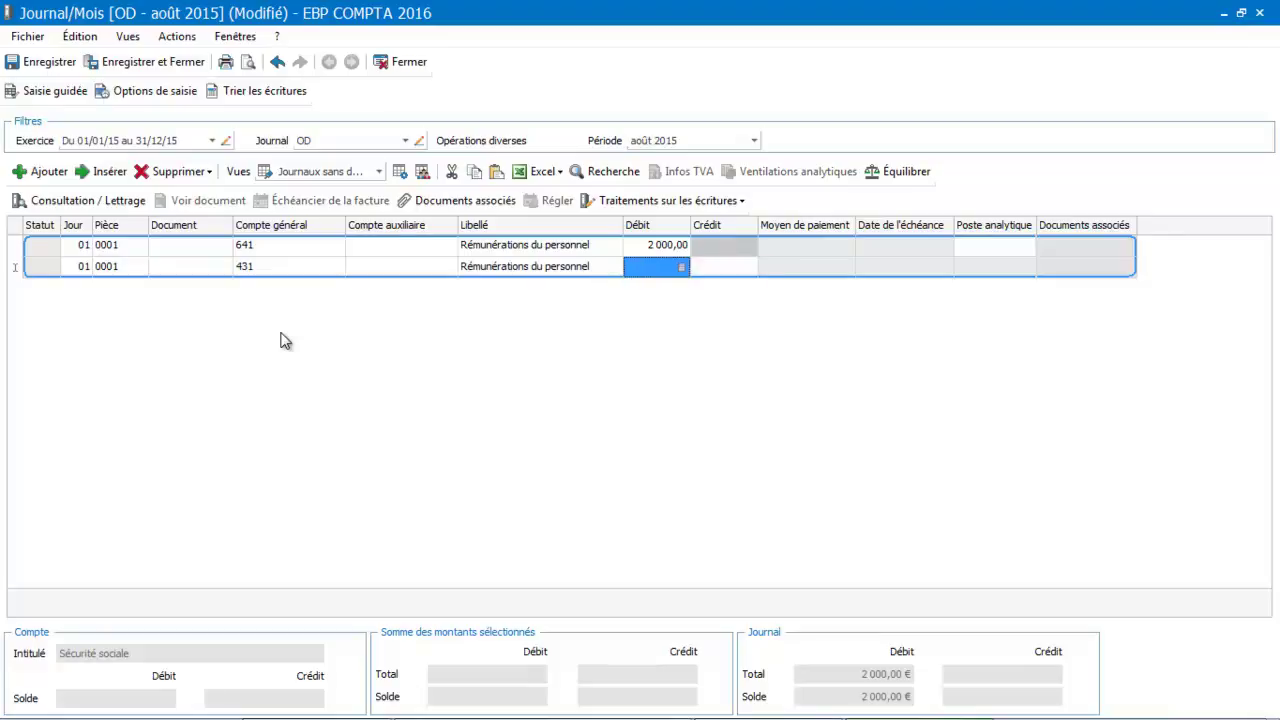
click(720, 267)
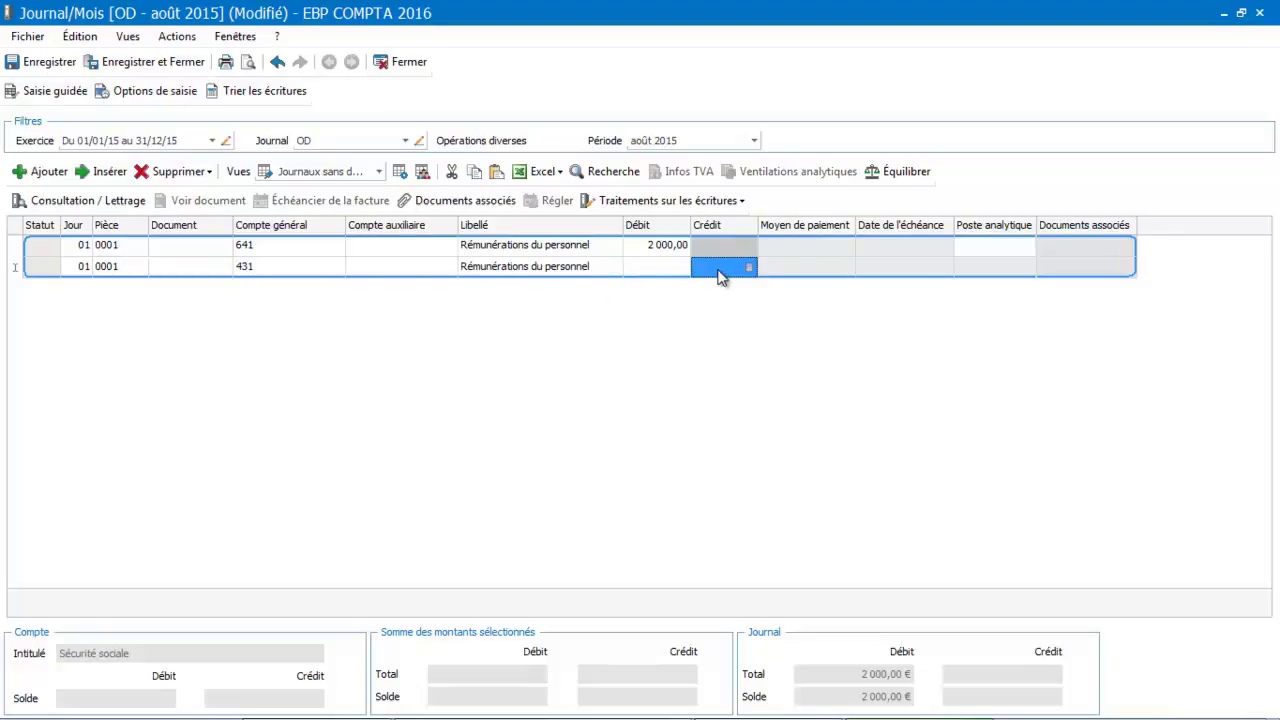
text(150)
key(Tab)
key(Tab)
key(Tab)
key(Tab)
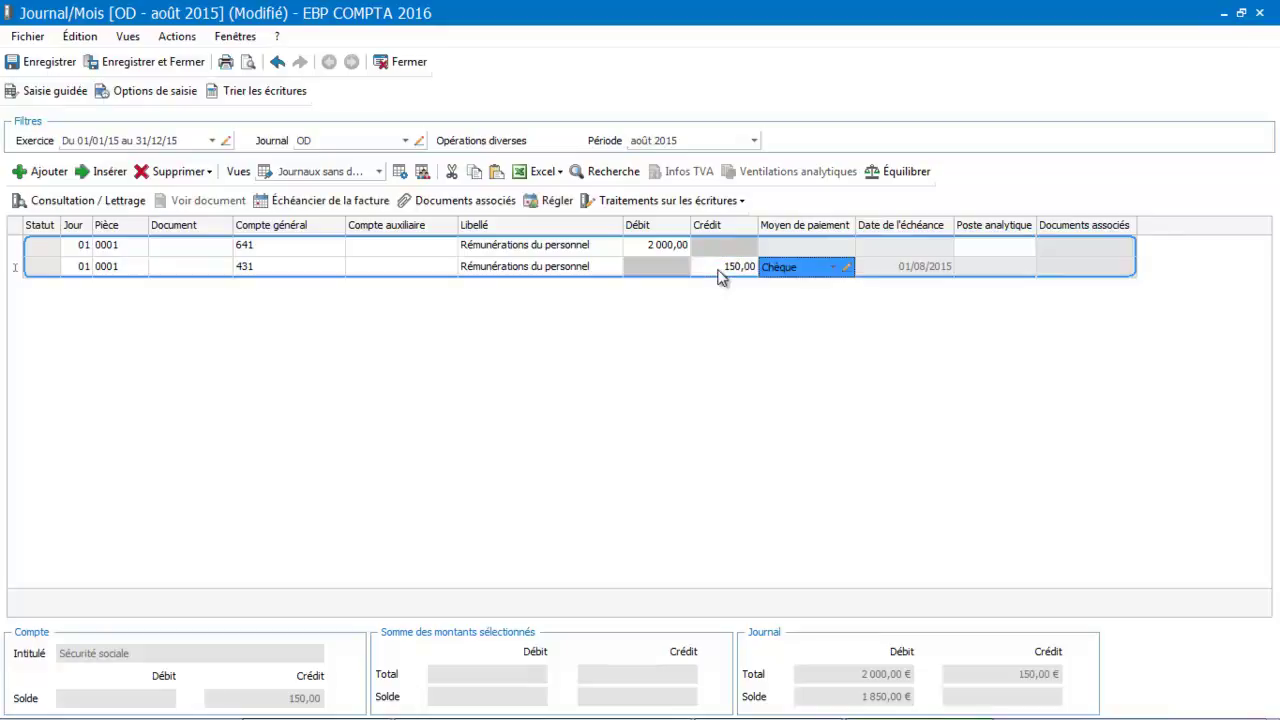
key(Tab)
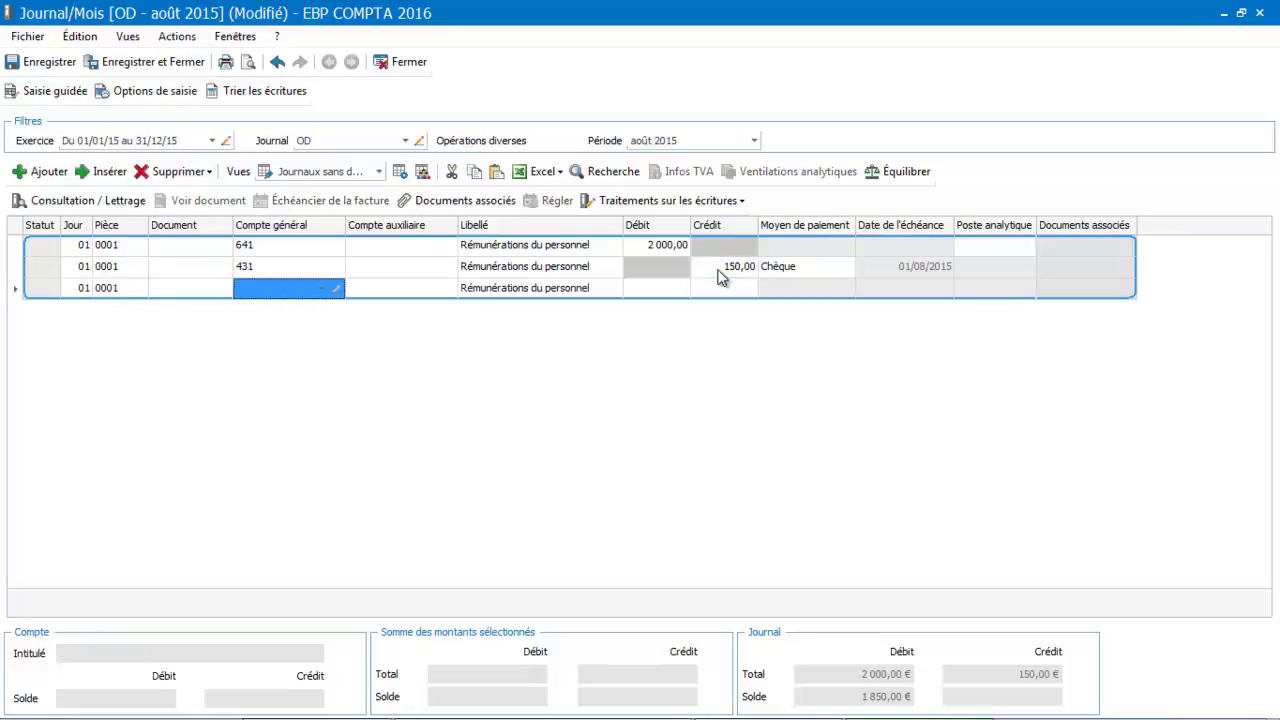
- Fill in the third line with account 4373, Caisses de retraites, and a credit of 90
text(437)
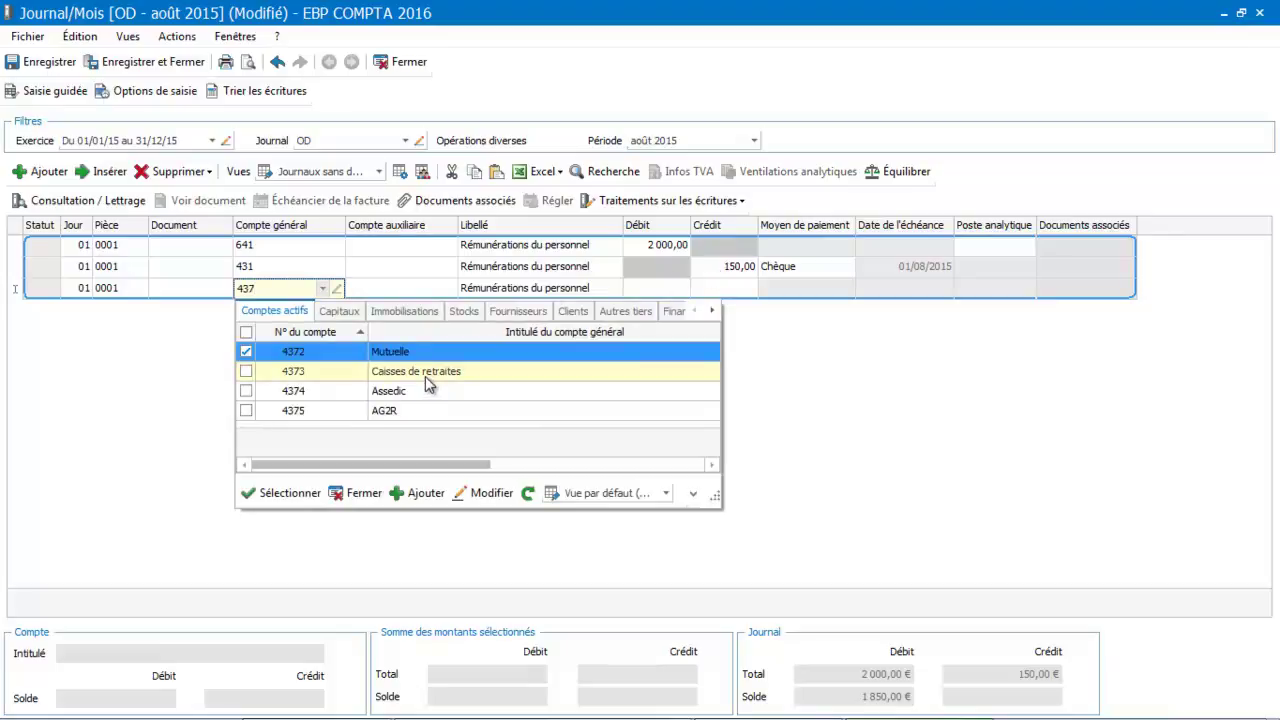
double_click(425, 377)
key(Tab)
key(Tab)
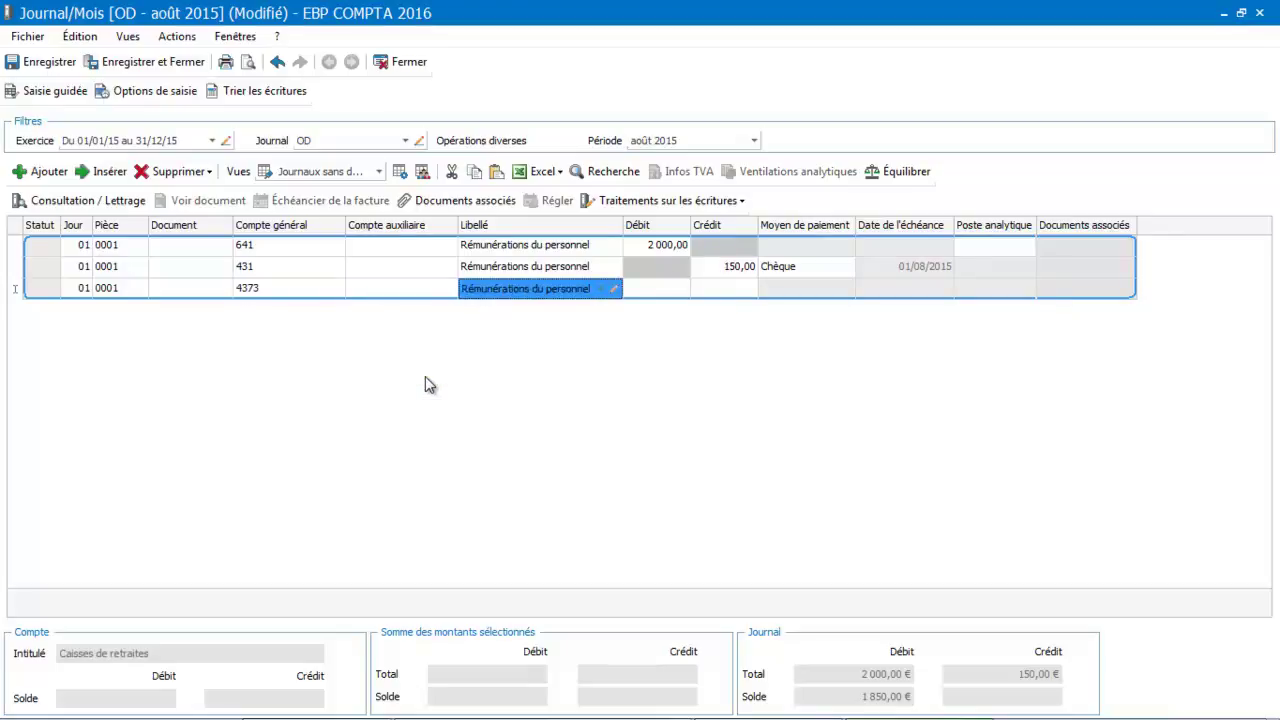
key(Tab)
text(90)
key(Tab)
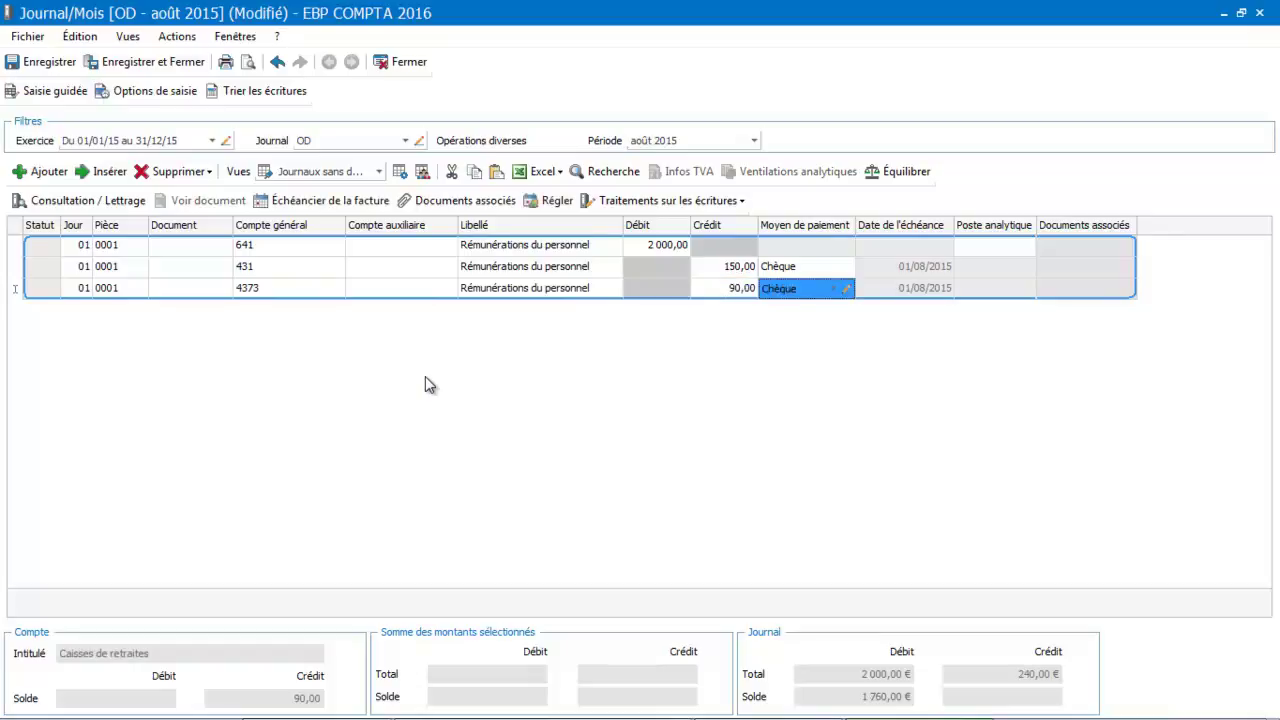
key(Return)
key(Tab)
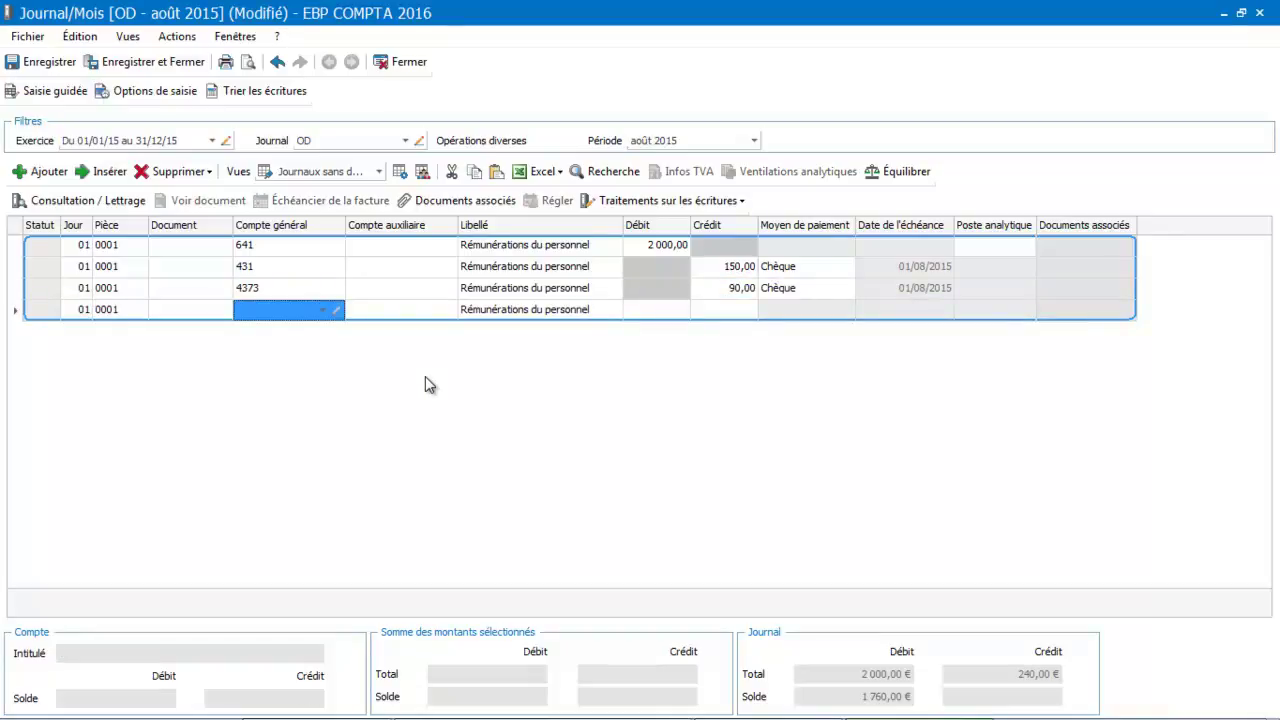
- Fill in the fourth line with account 4372, Mutuelle, and a credit of 30
text(437)
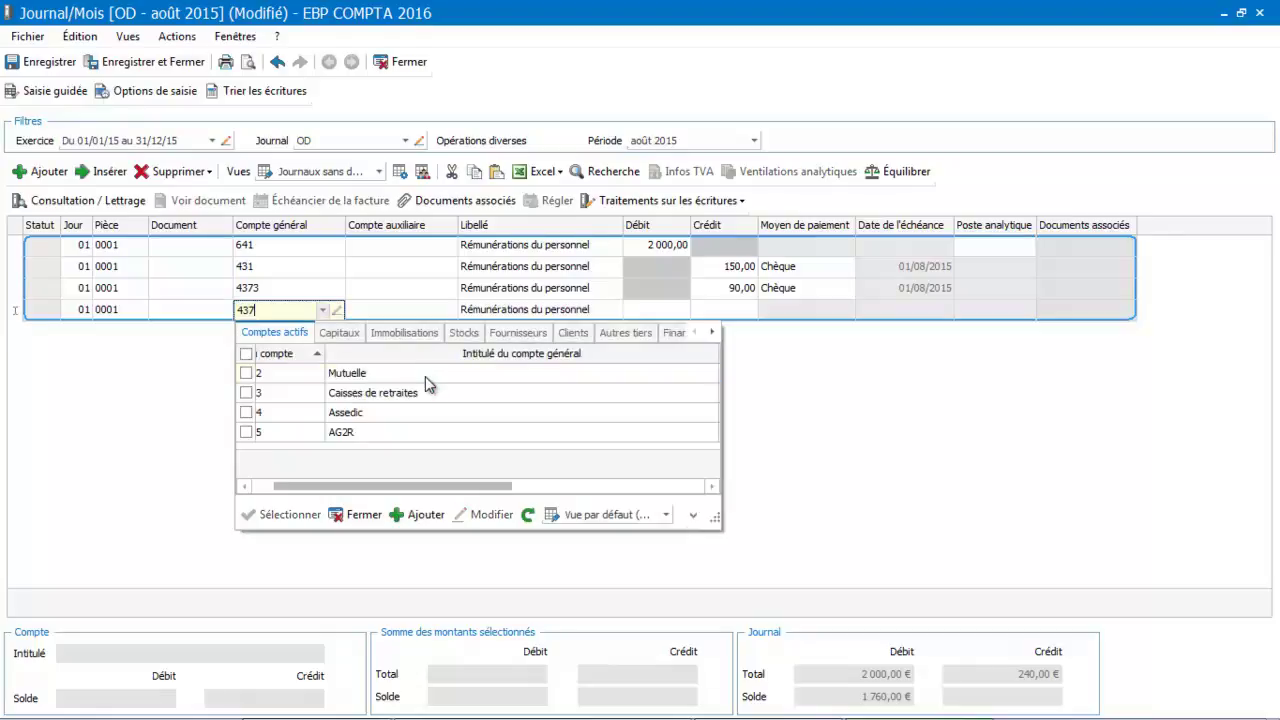
click(420, 377)
key(Tab)
key(Tab)
key(Tab)
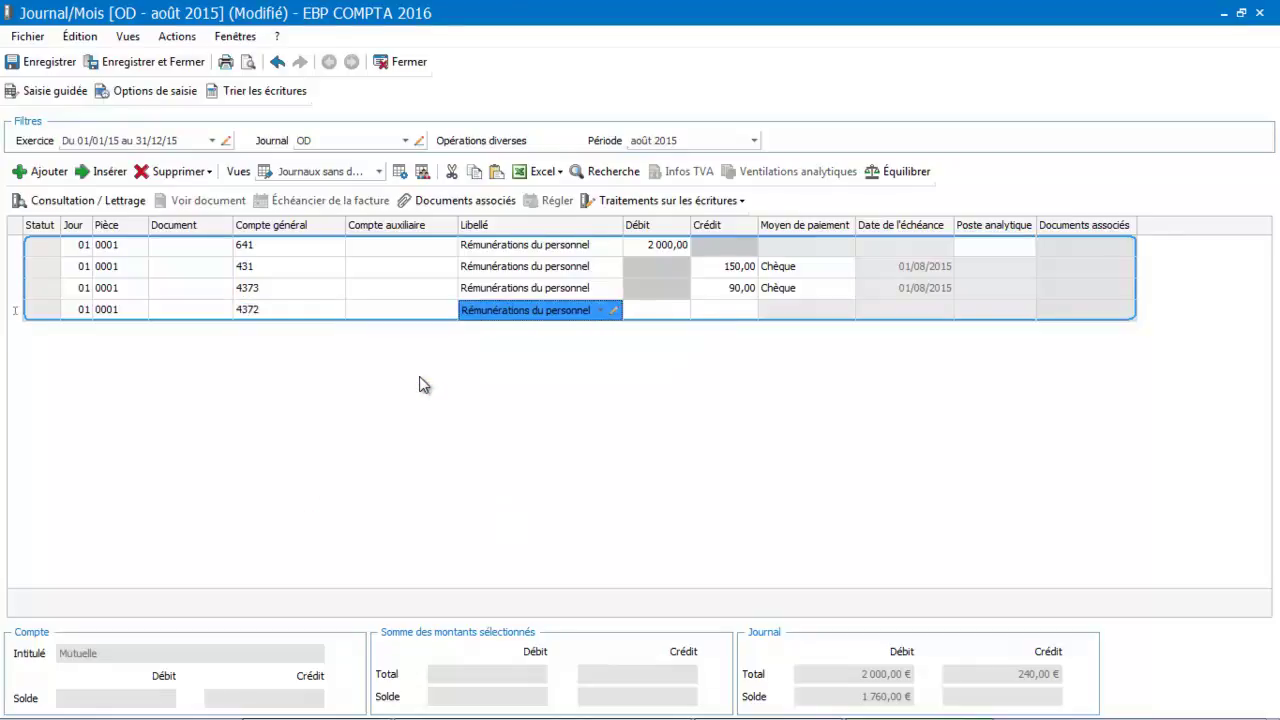
text(30)
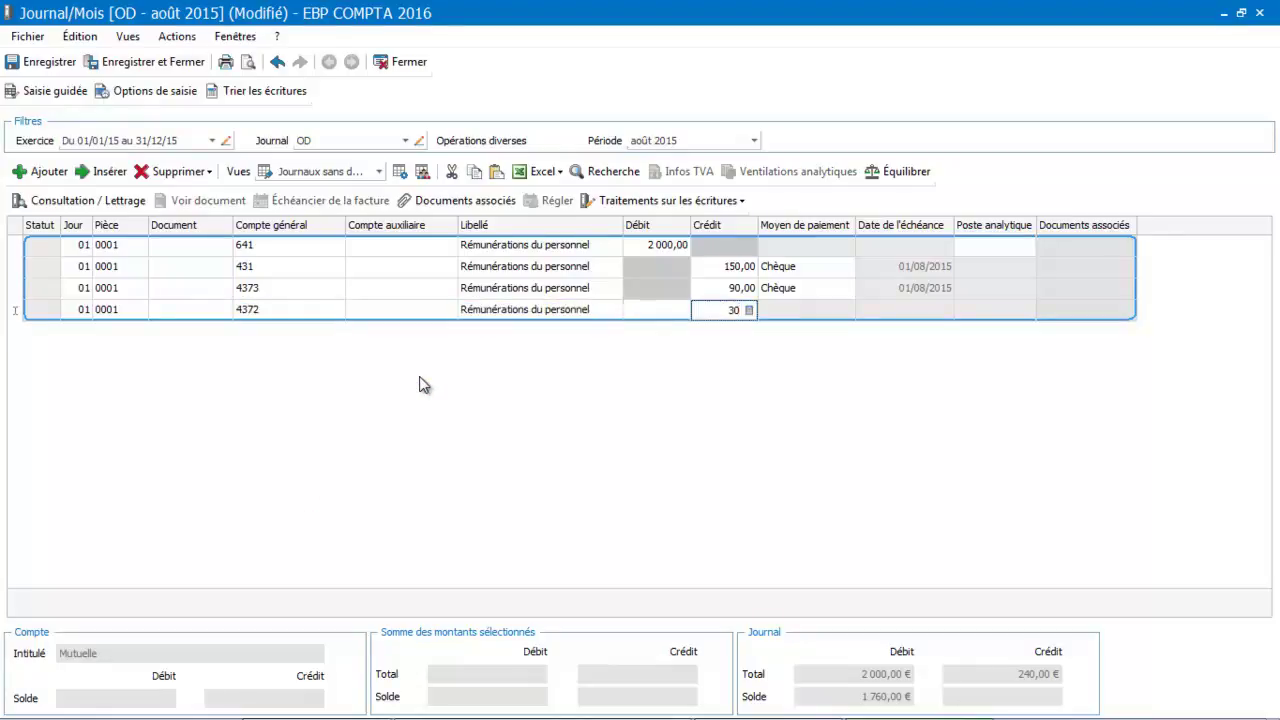
key(Tab)
key(Tab)
key(Tab)
key(Tab)
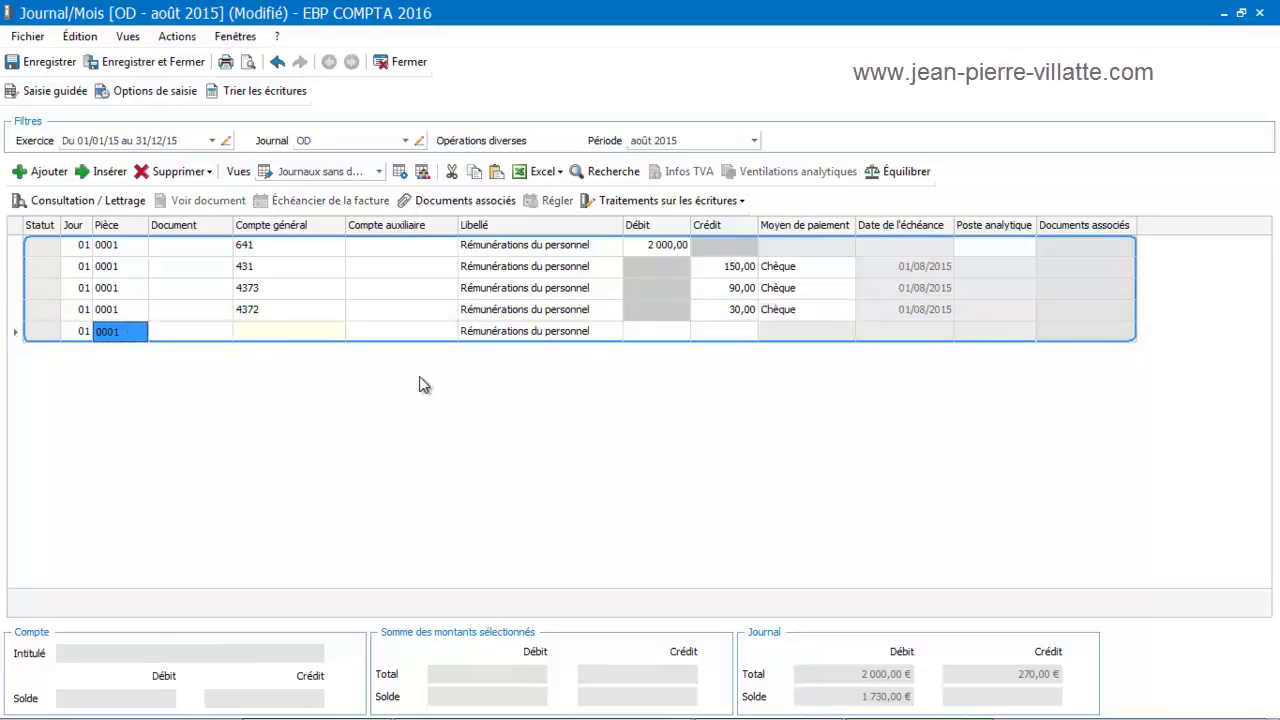
- Balance the entry on the fifth line by assigning the employee's net pay account under 421, with a credit of 1730
text(1)
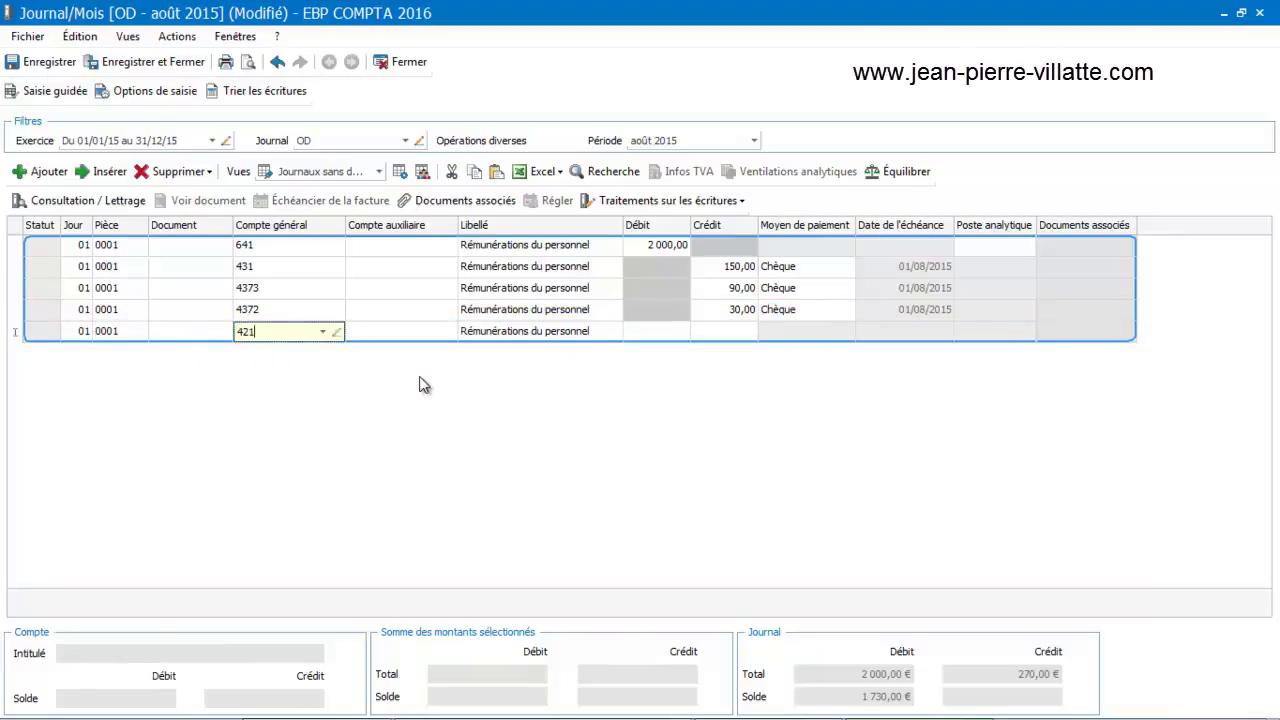
click(410, 414)
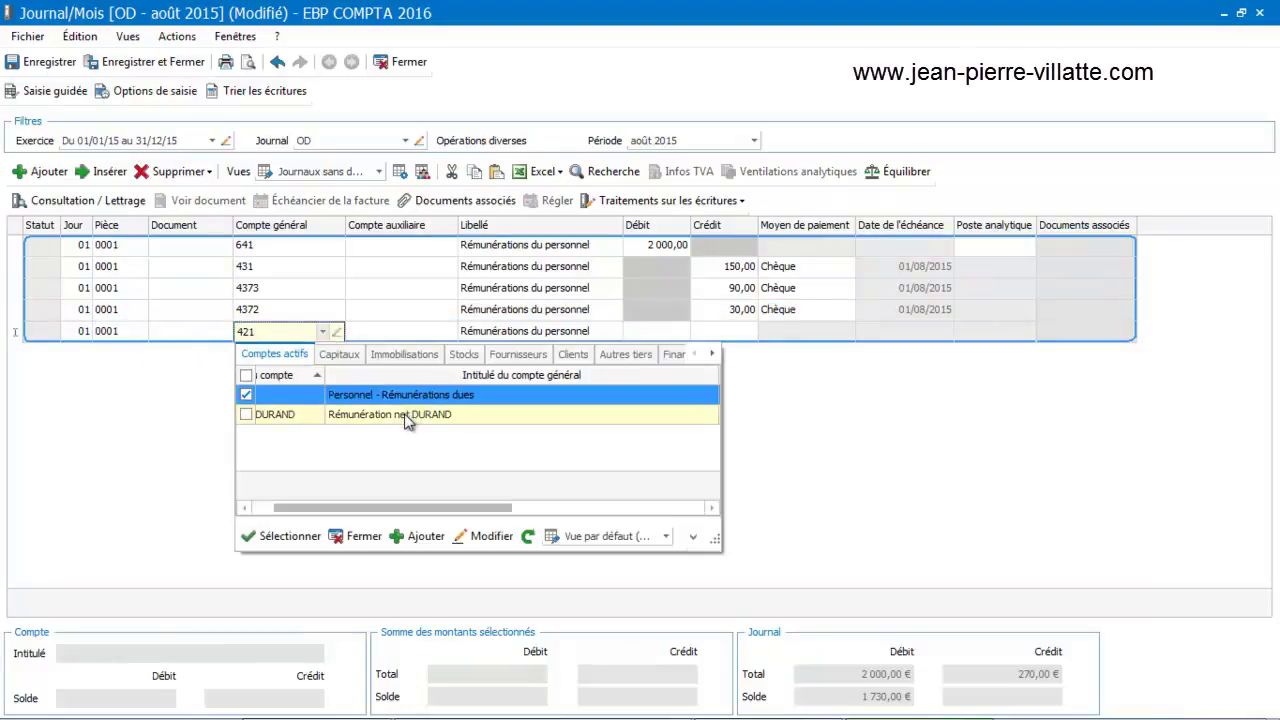
double_click(408, 414)
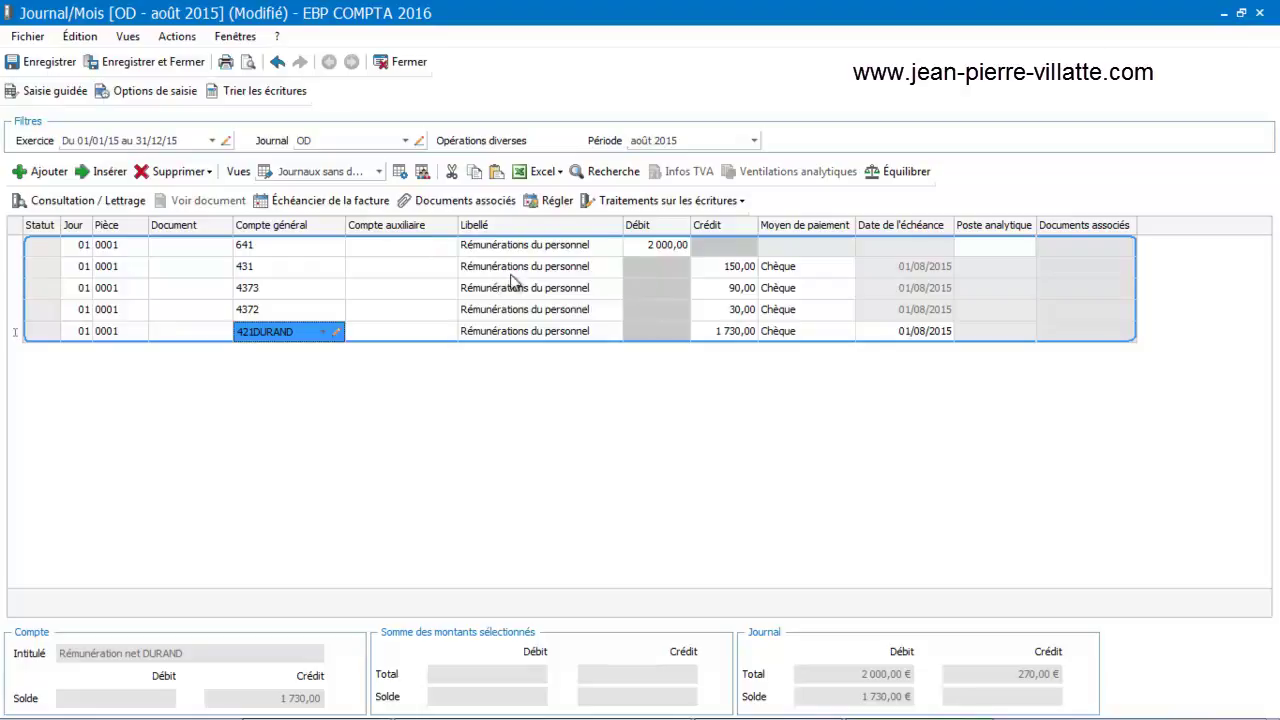
- Create an entry guide from the salary entry, saving the journal changes
click(655, 203)
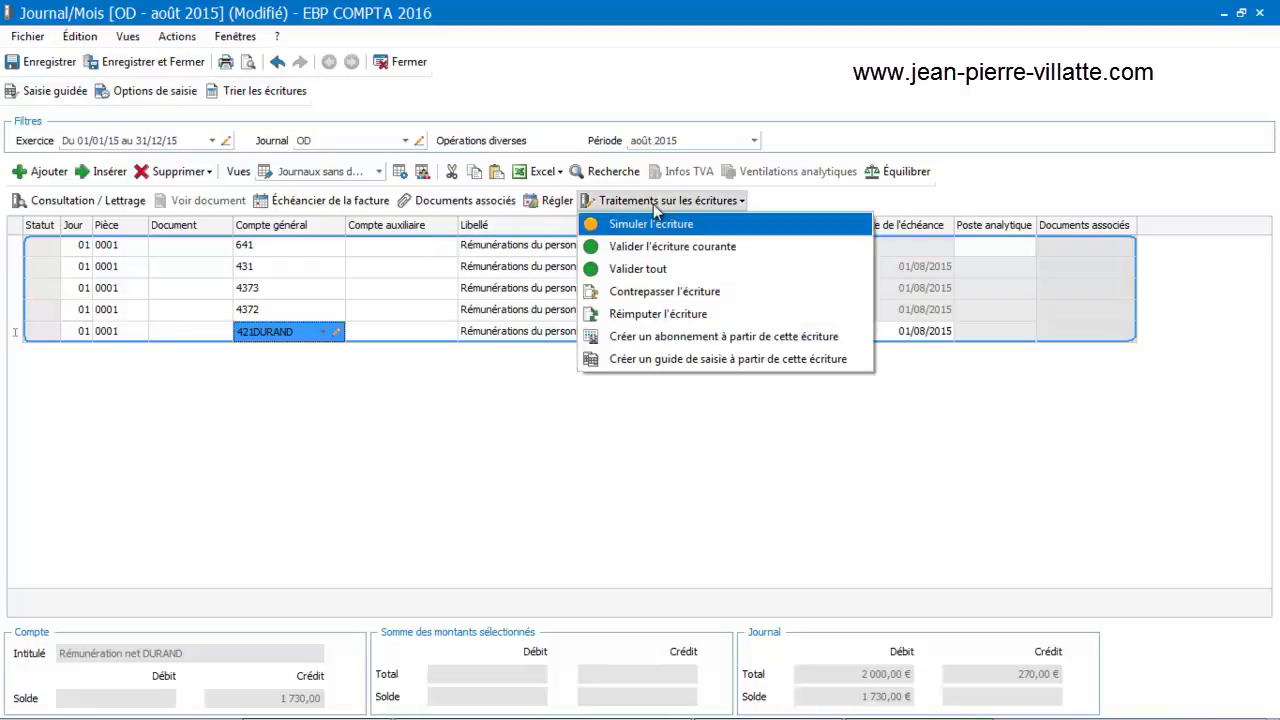
click(659, 362)
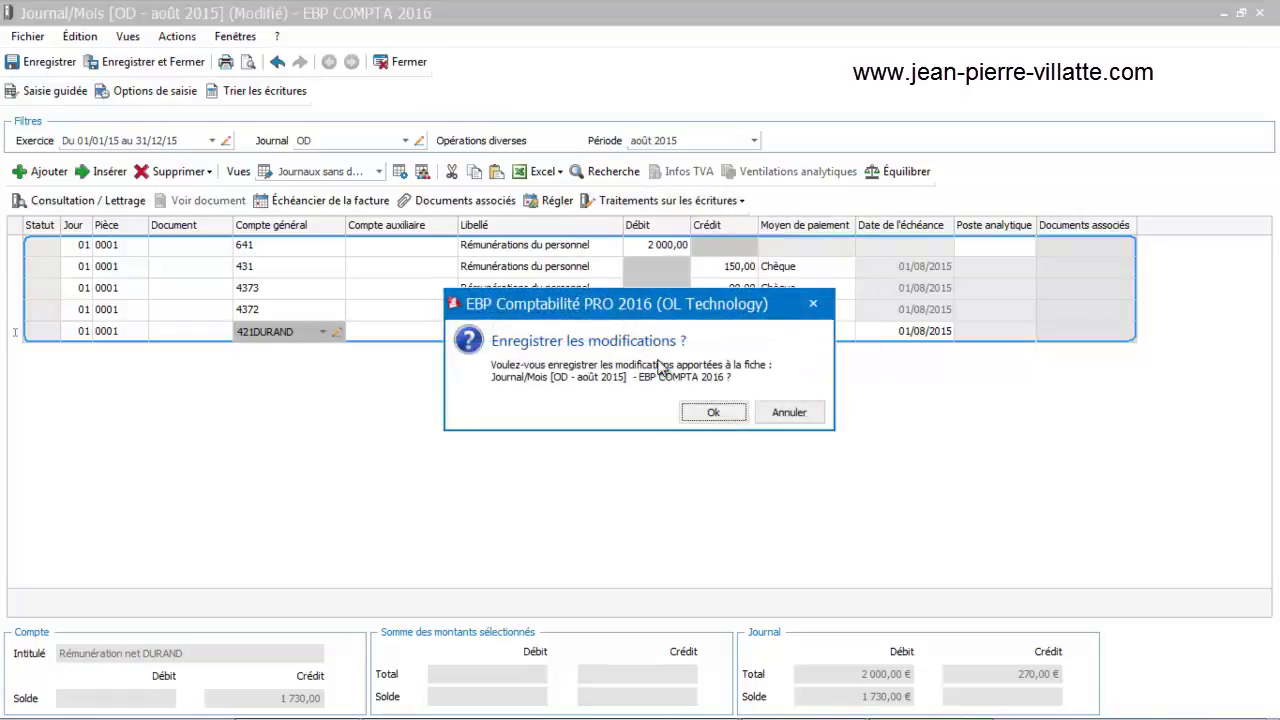
click(712, 412)
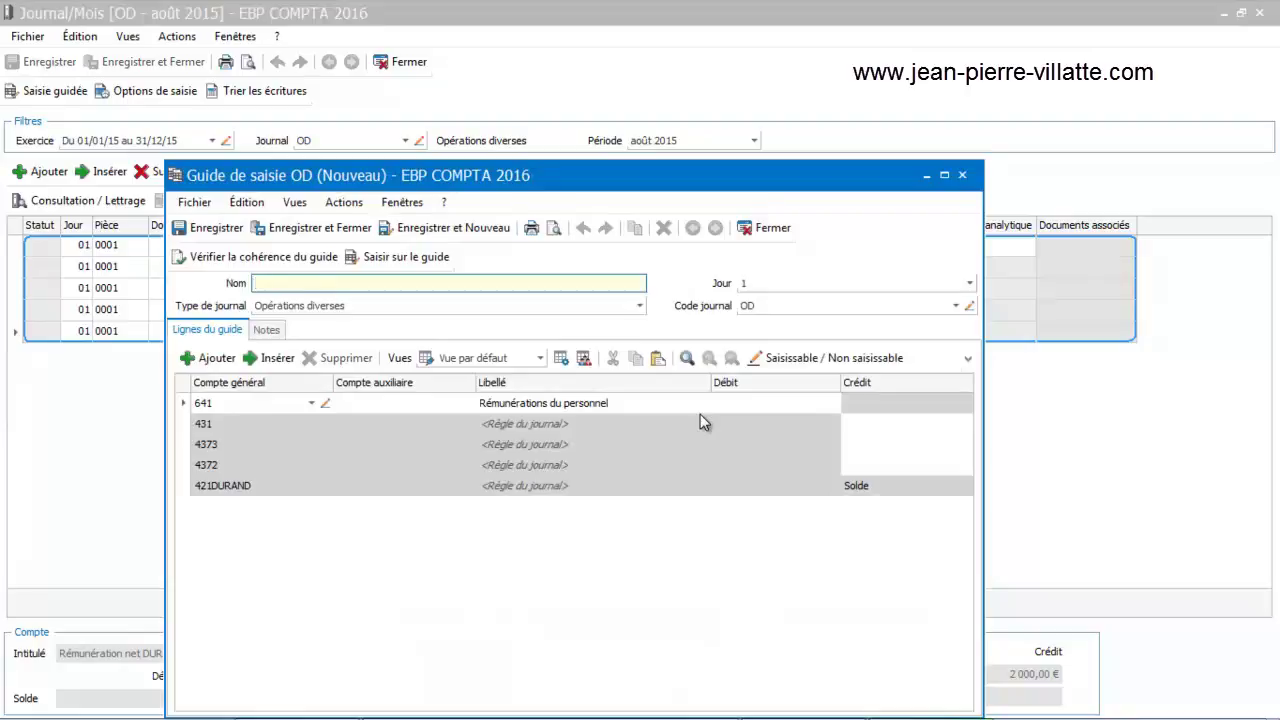
- Name the new entry guide "Ecriture salariale" and save and close it
text(eCRIT)
key(BackSpace)
key(BackSpace)
key(BackSpace)
key(BackSpace)
key(BackSpace)
text(eCRIT)
key(BackSpace)
key(BackSpace)
key(BackSpace)
key(BackSpace)
key(BackSpace)
text(eCRITURE)
key(BackSpace)
text(Ecriture salariale)
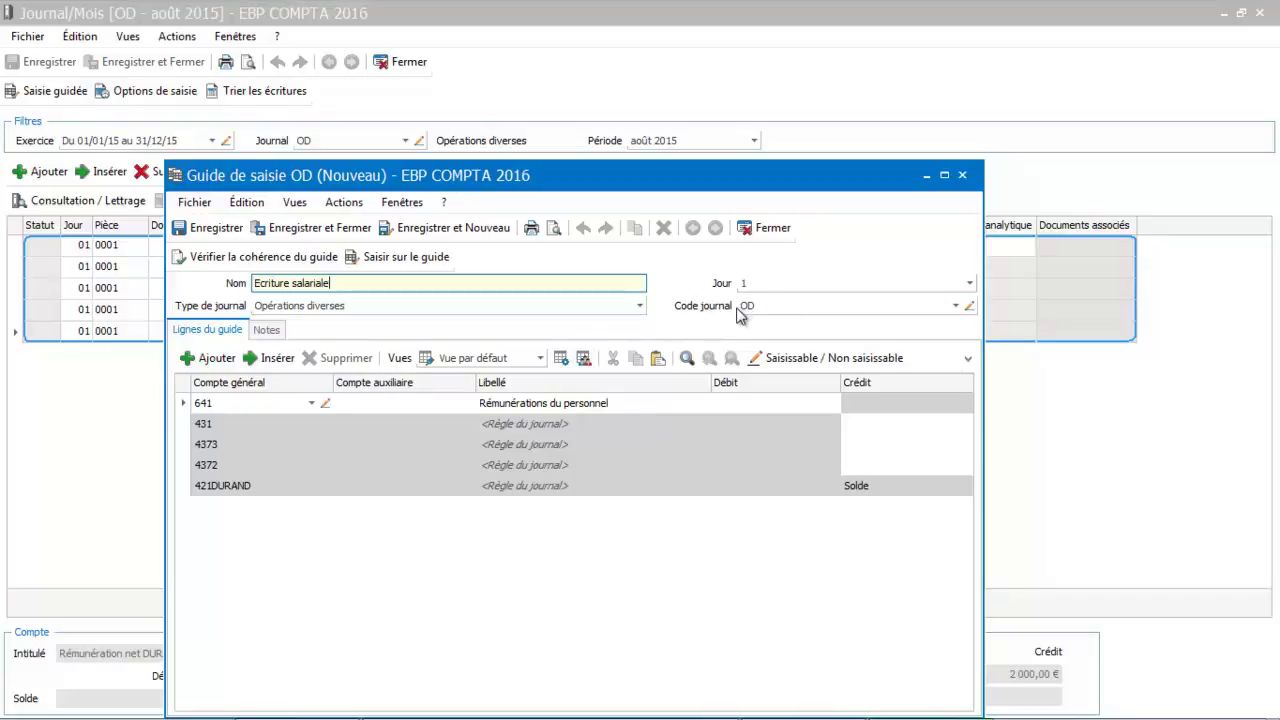
click(328, 230)
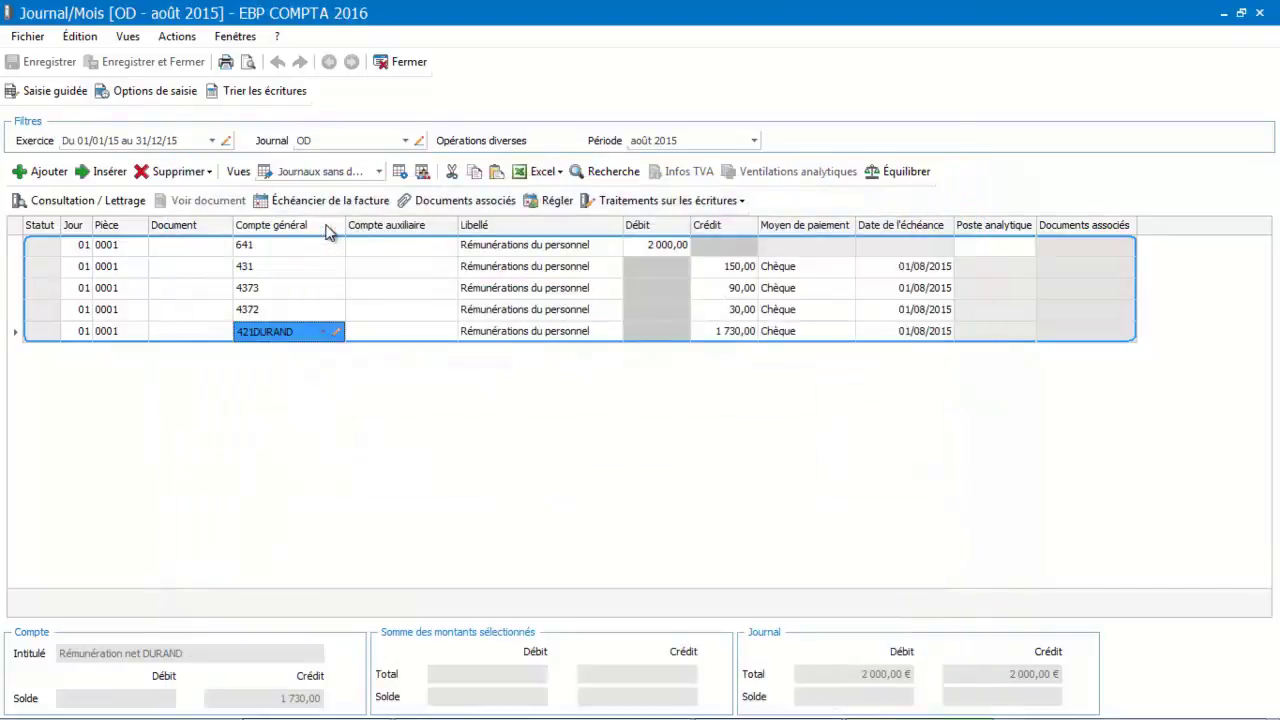
- Switch the OD journal's period to septembre 2015
click(755, 142)
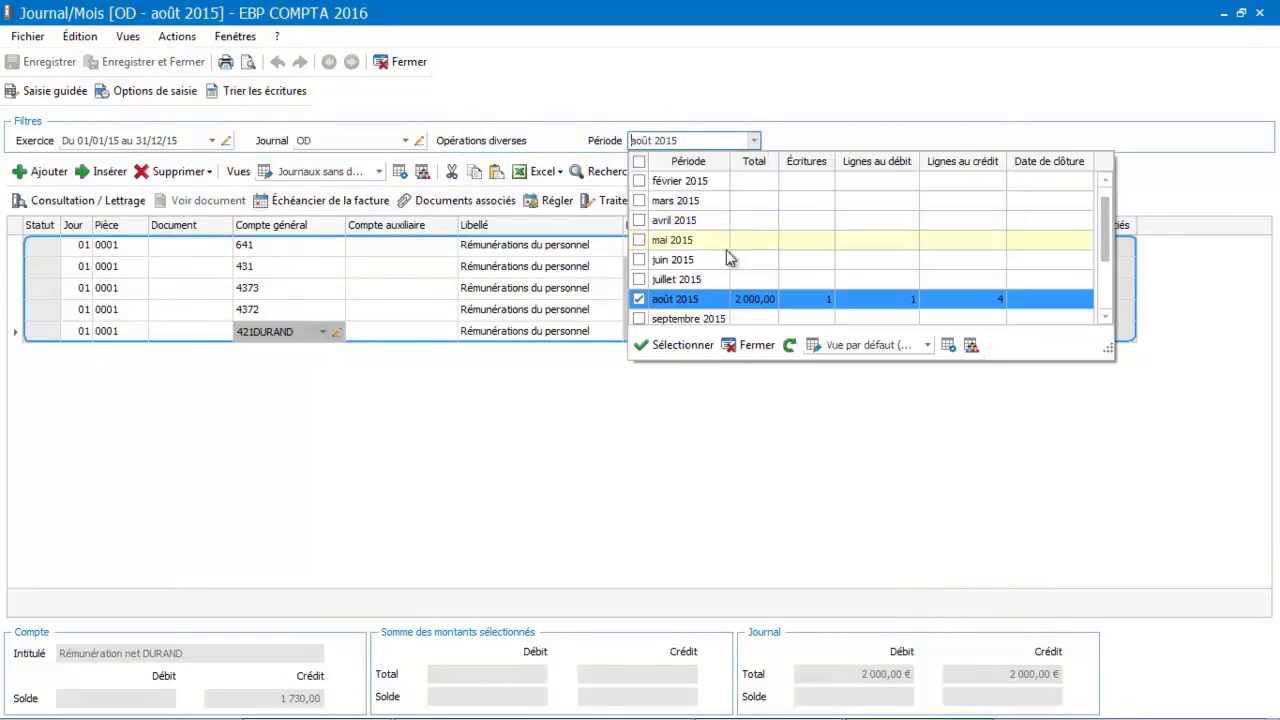
click(690, 318)
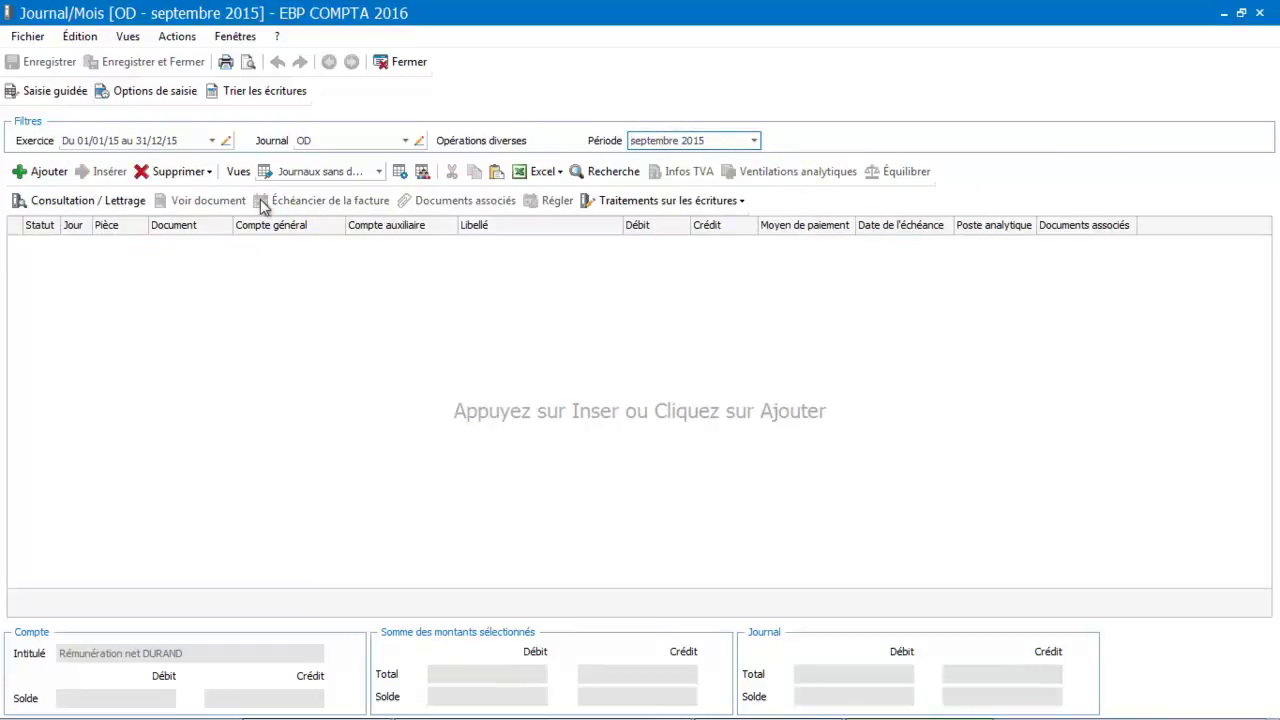
- Start a guided entry using the "Ecriture salariale" guide from the Opérations diverses guides
click(55, 91)
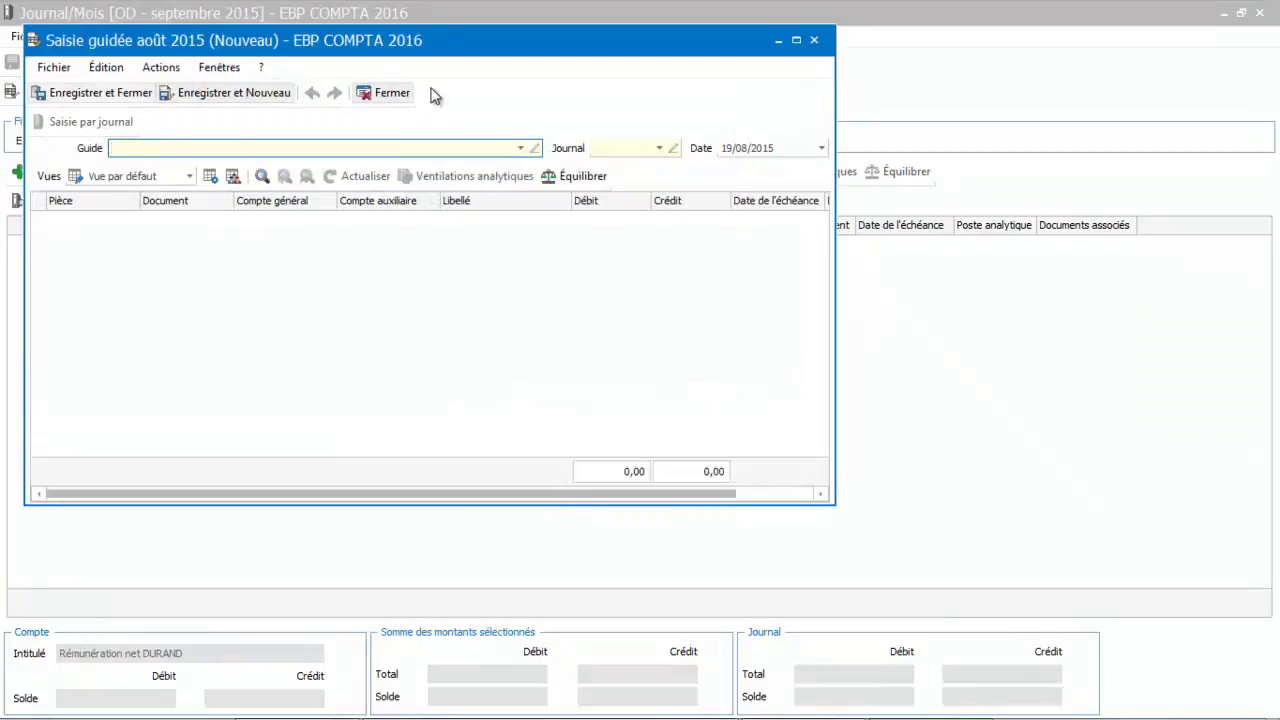
click(520, 150)
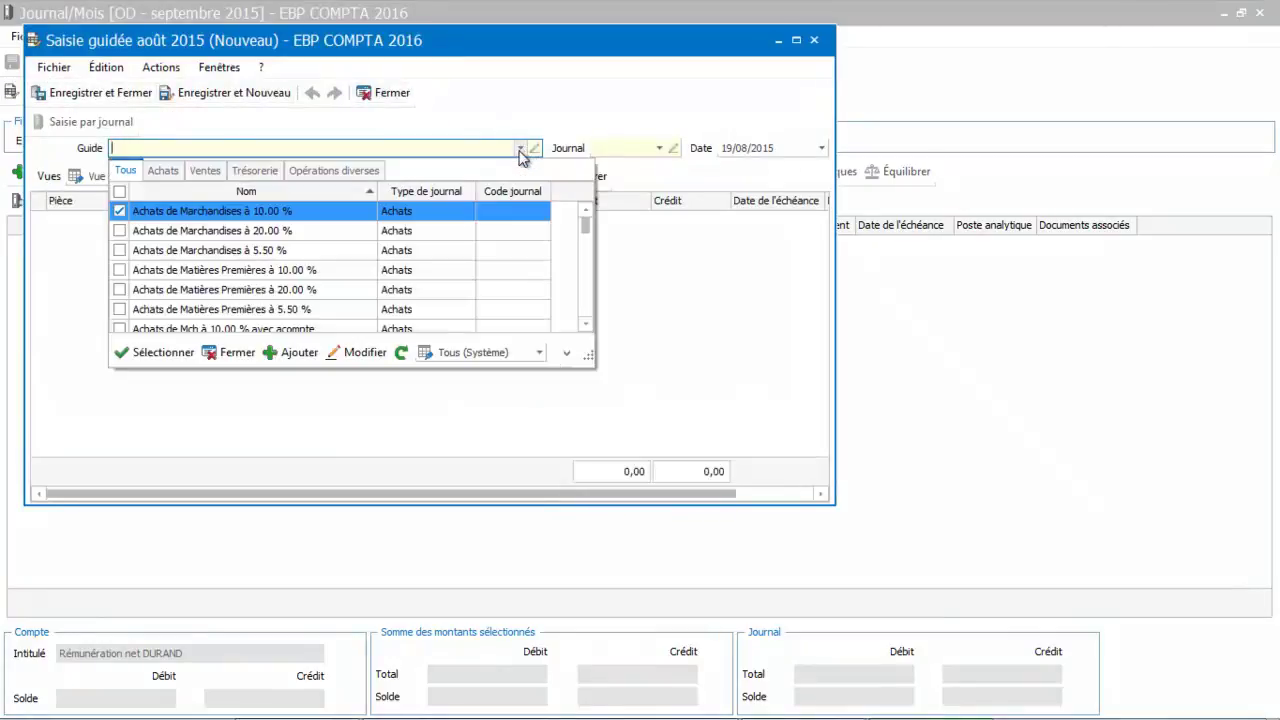
click(336, 172)
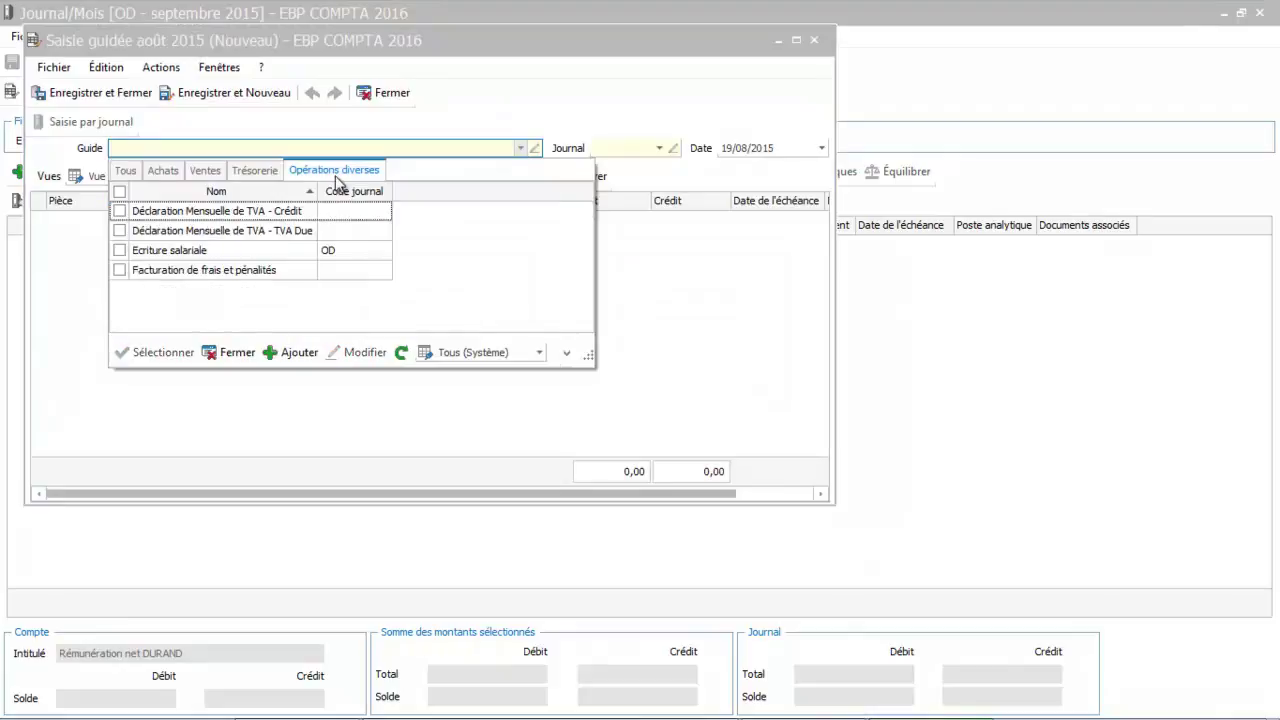
click(245, 252)
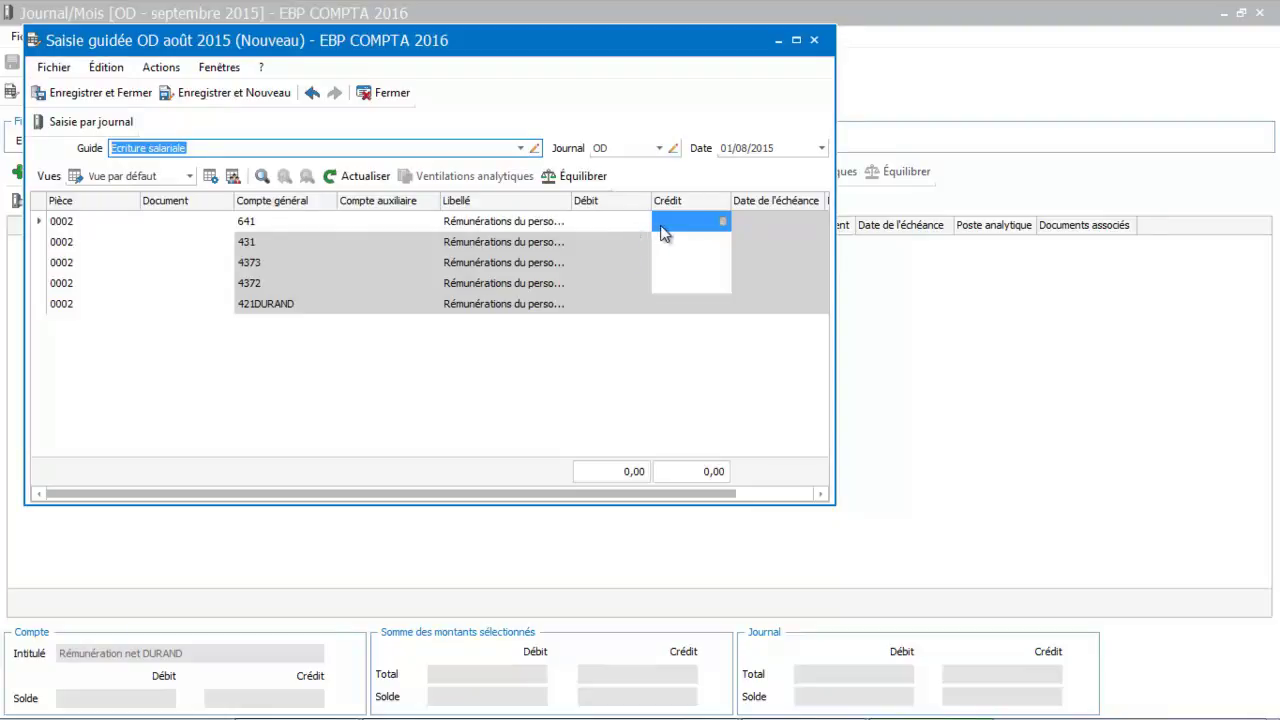
- Enter a debit of 2100 on the account 641 line of the guided salary entry
click(661, 228)
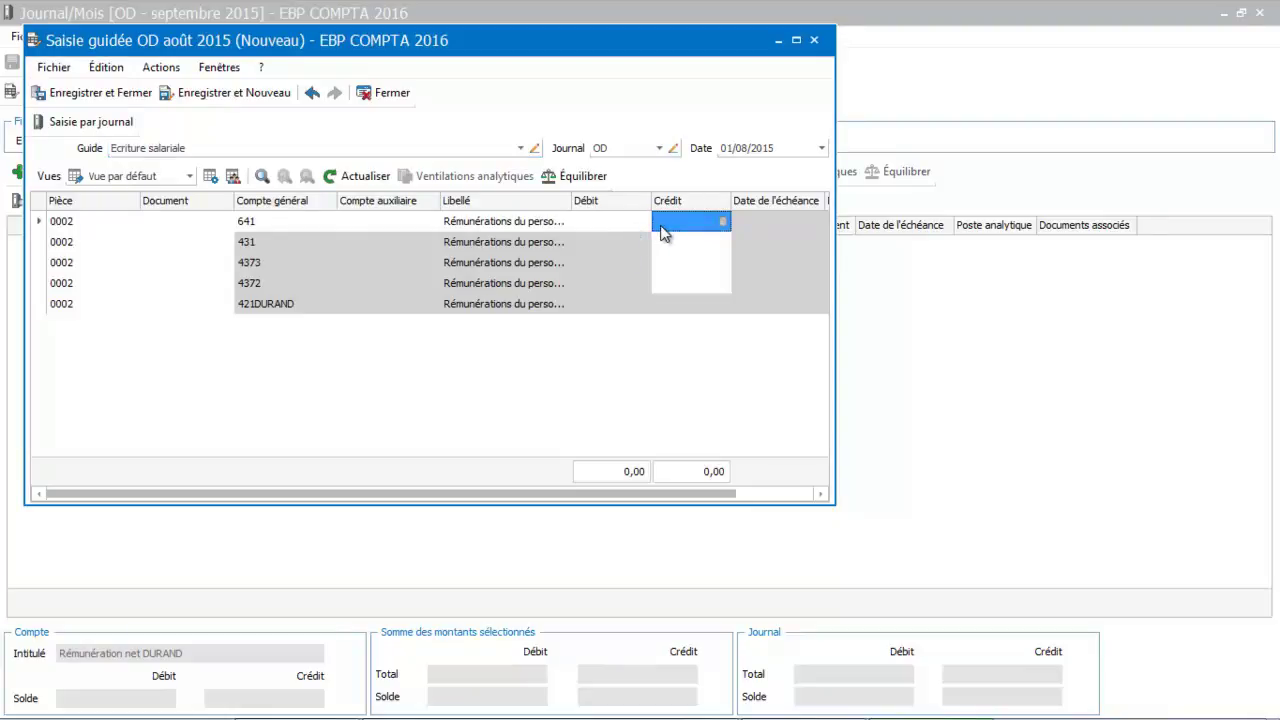
click(623, 222)
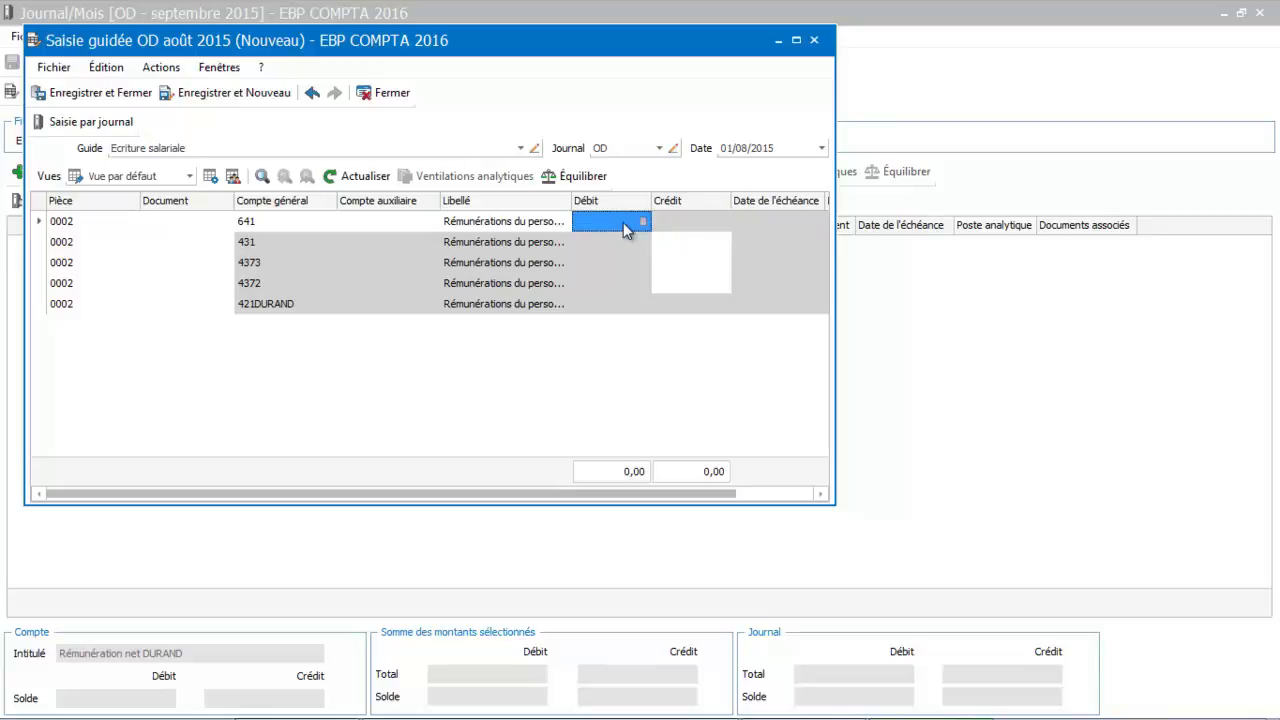
click(623, 222)
text(2100)
key(Tab)
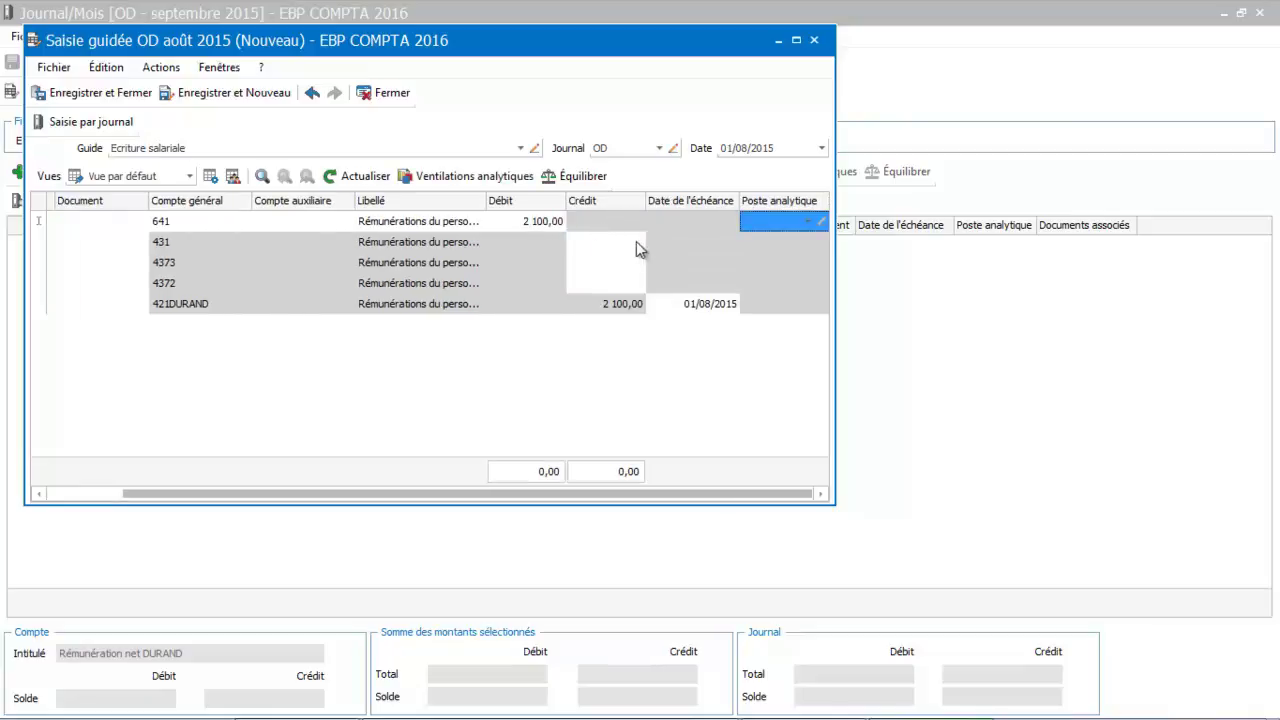
- Enter credits of 120 on account 431, 80 on 4373 and 40 on 4372, saving and closing the guided entry
click(616, 246)
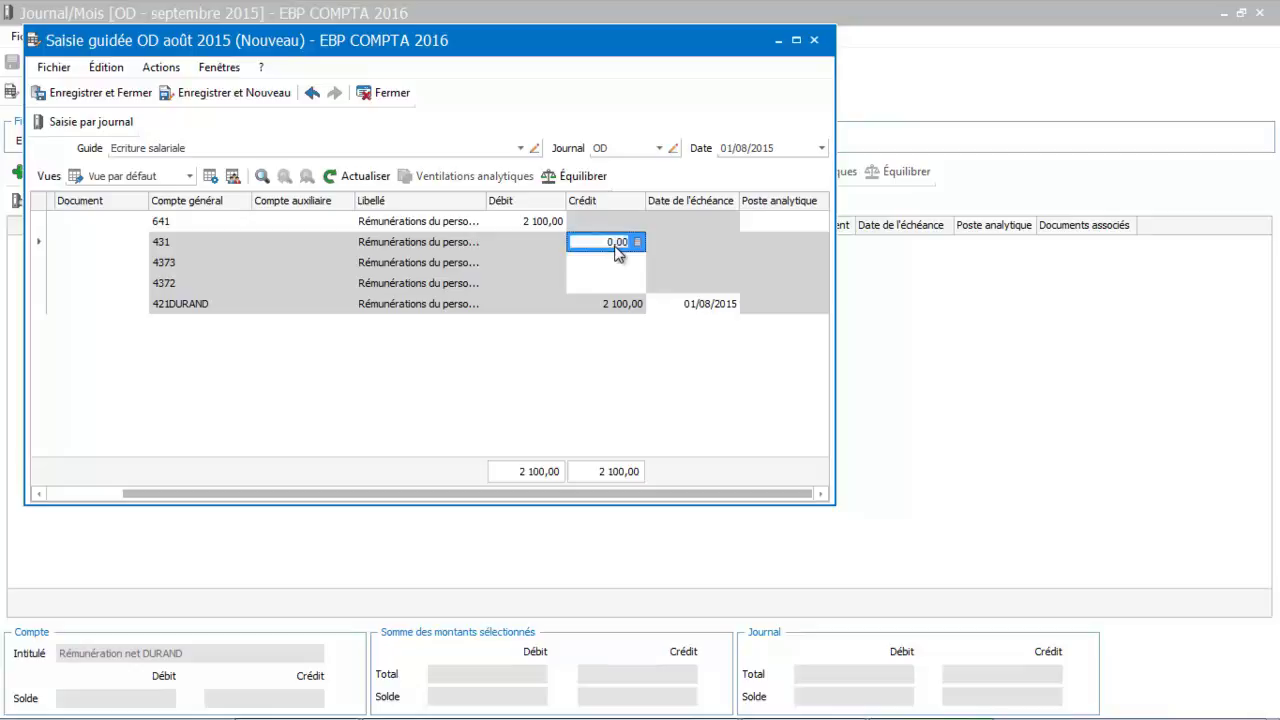
text(120)
key(Return)
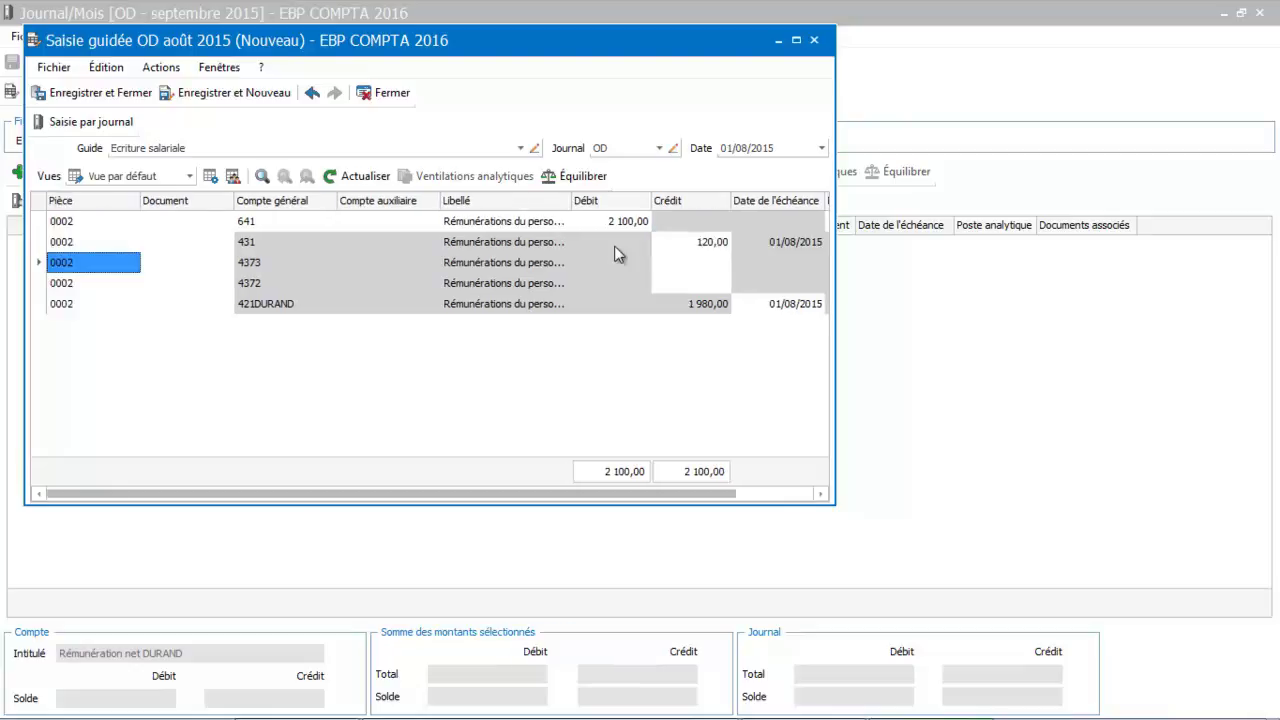
click(688, 263)
text(80)
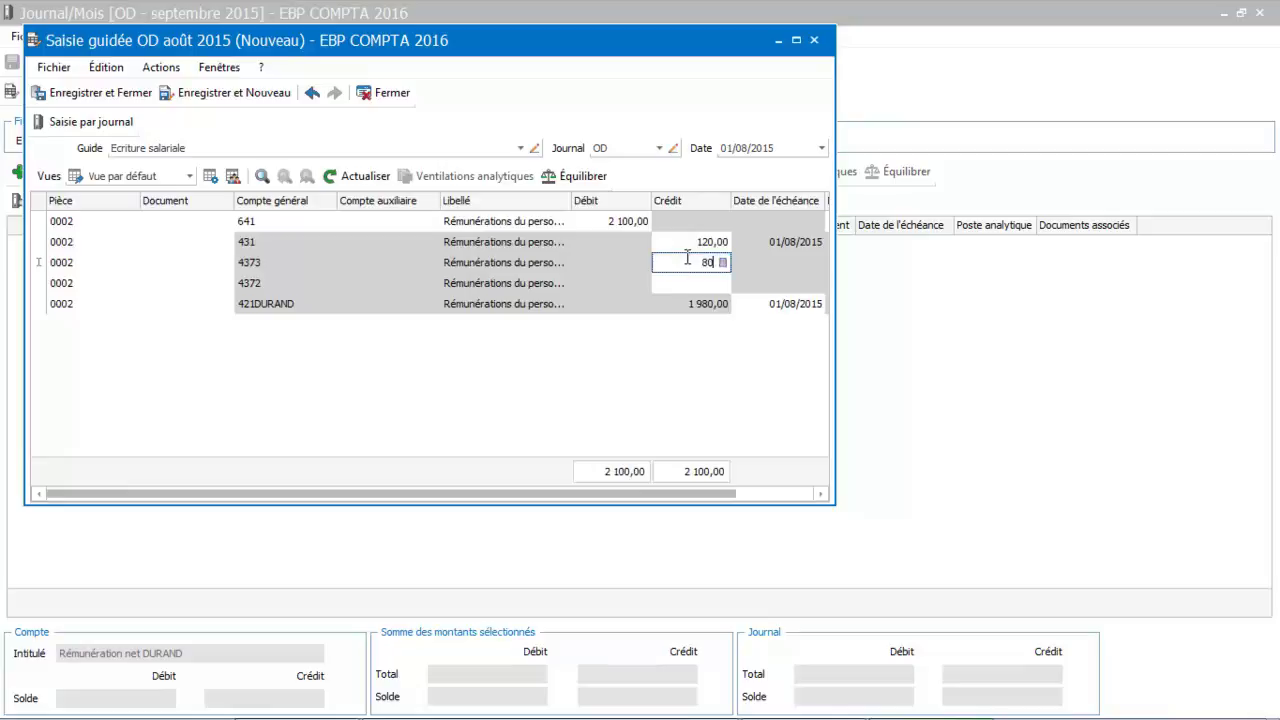
key(Return)
click(697, 280)
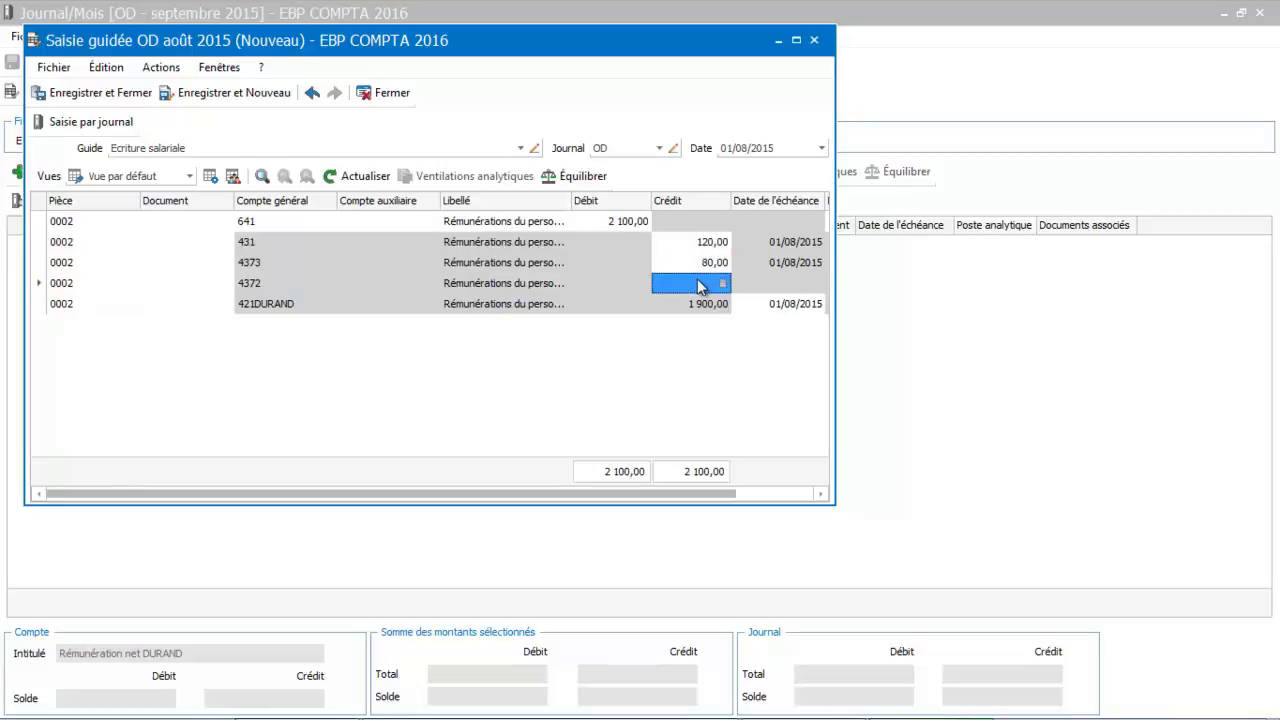
text(40)
key(Return)
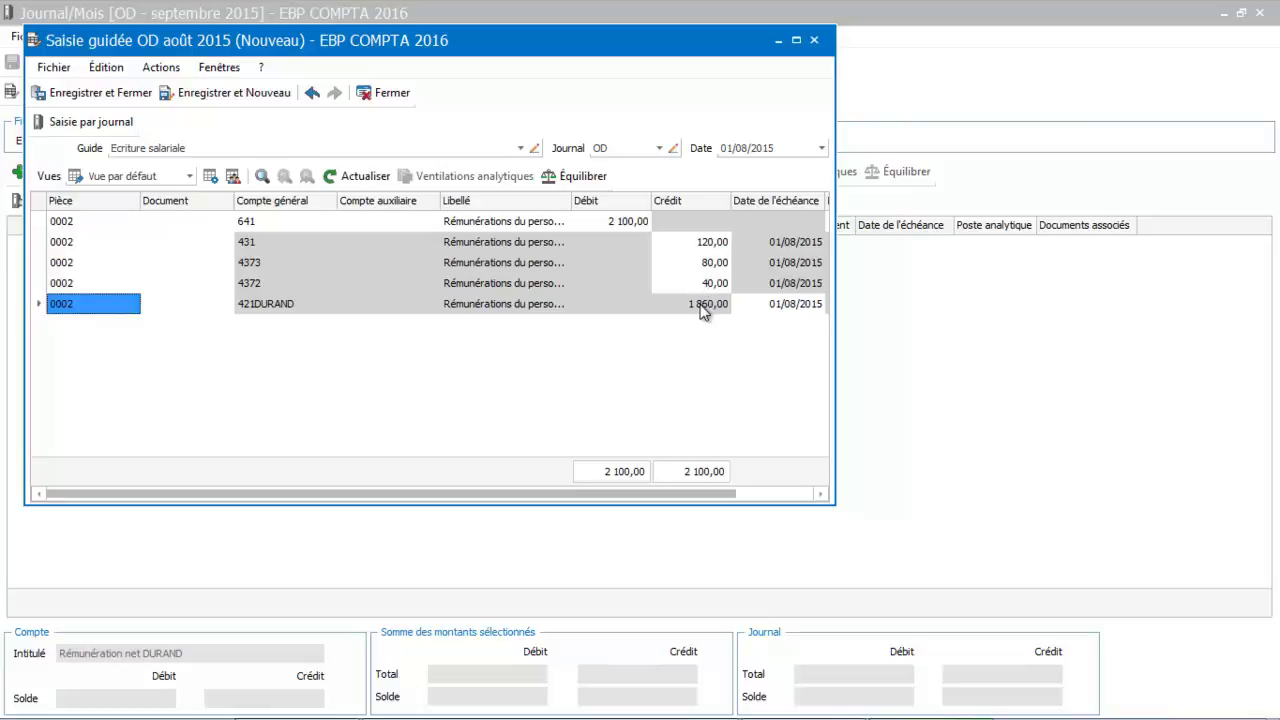
click(108, 93)
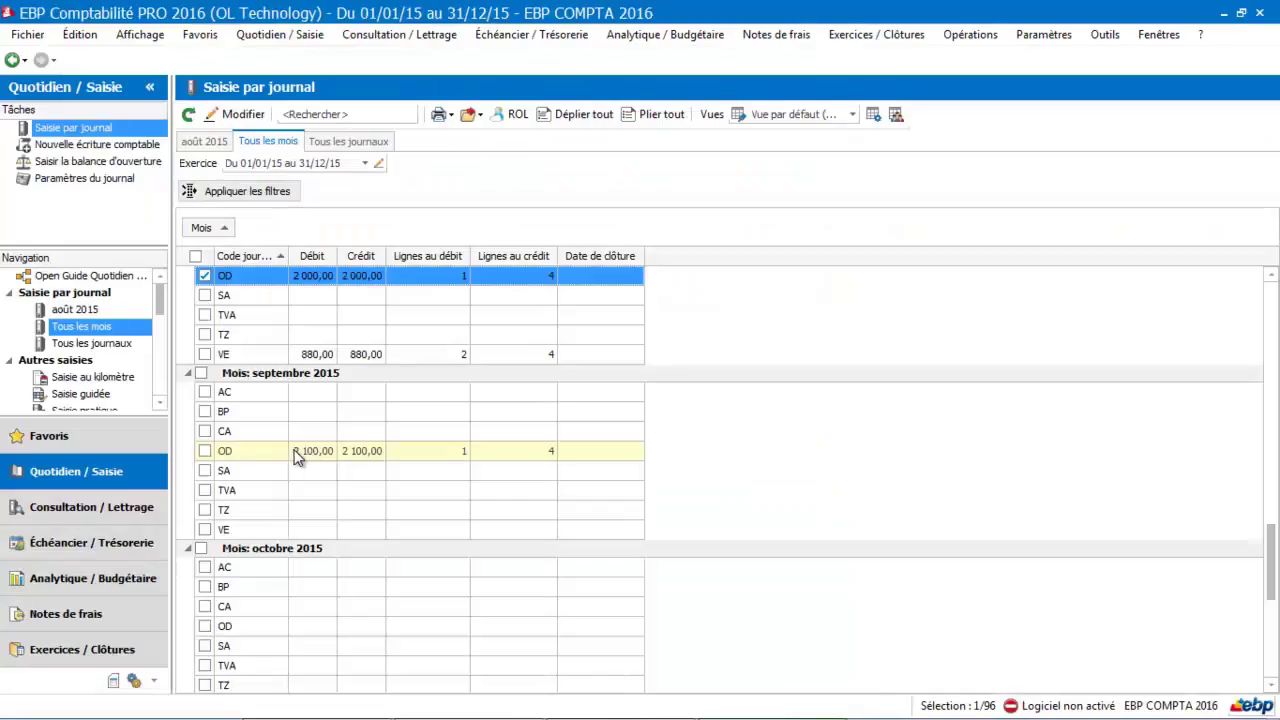
- Open the OD journal for septembre 2015 to review the salary entry and the processing options for entries, including creating an entry guide
click(300, 452)
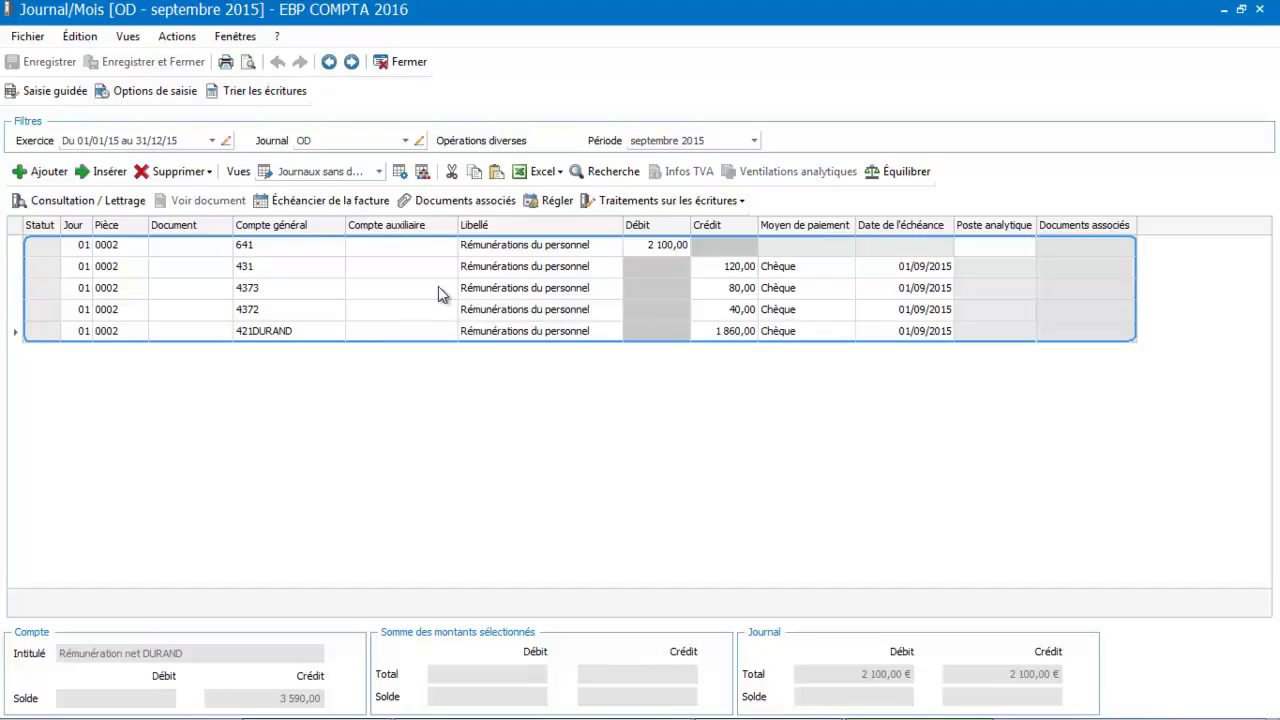
click(670, 203)
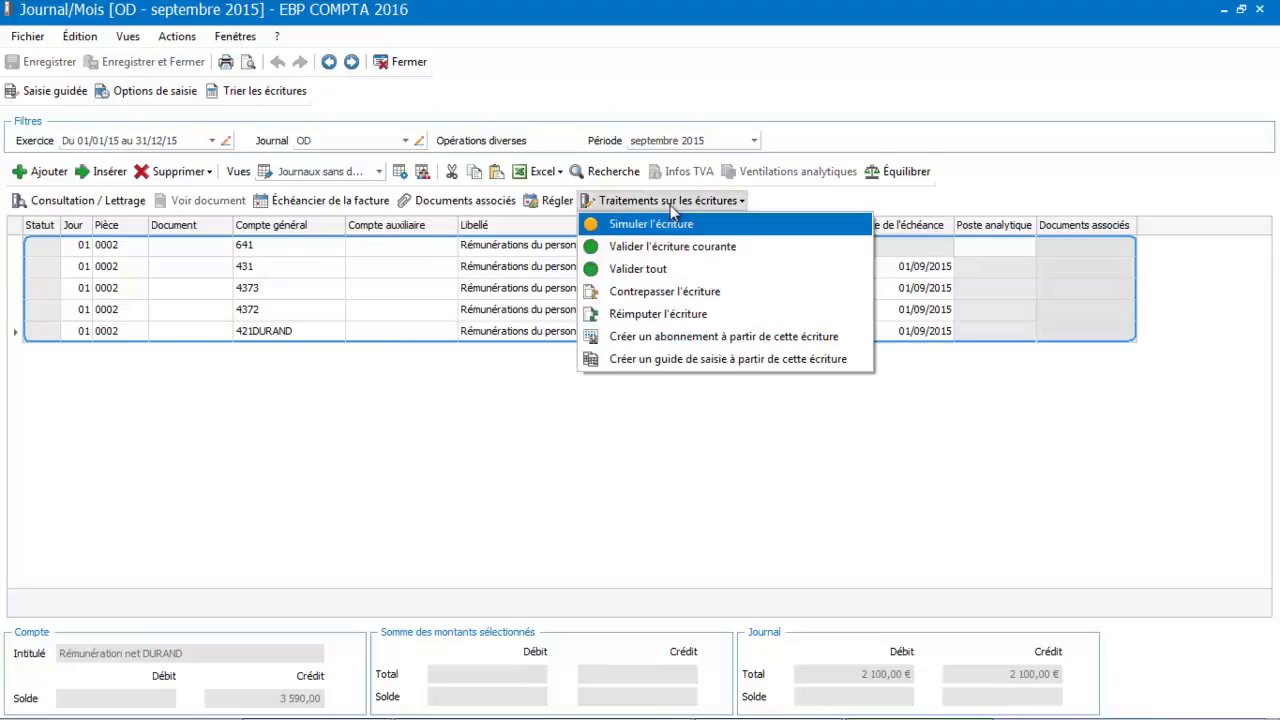
click(643, 359)
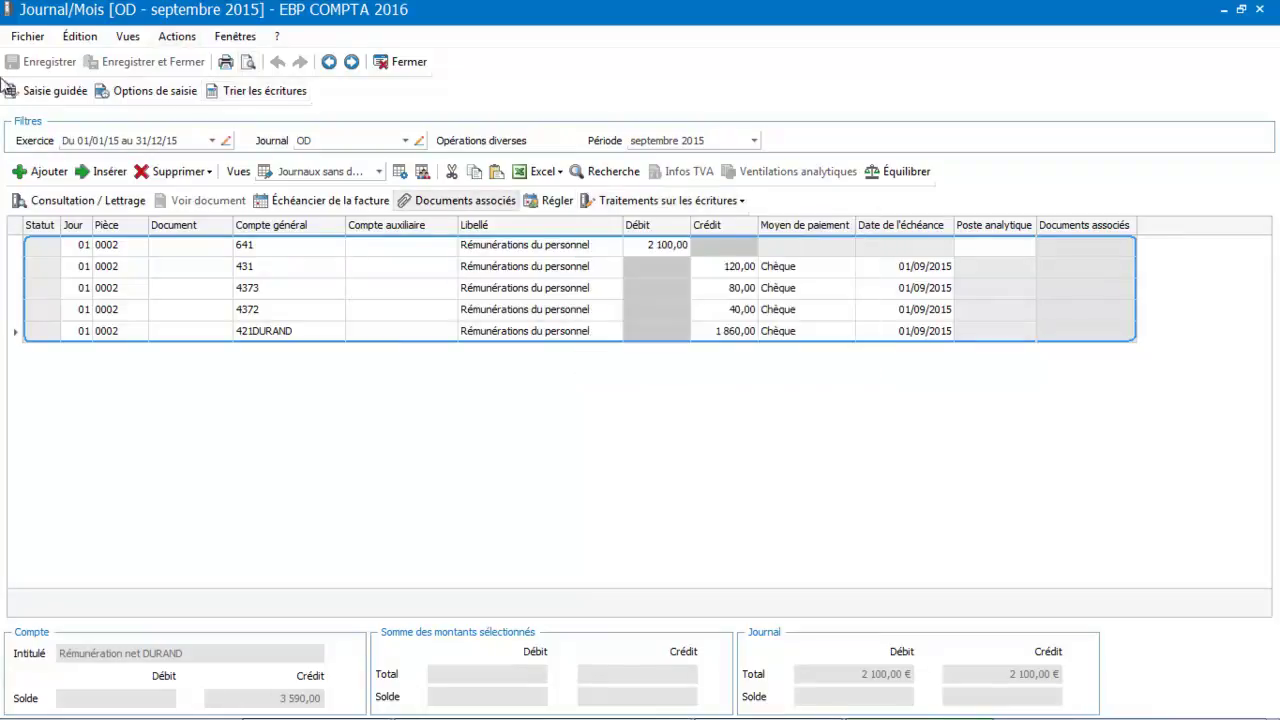